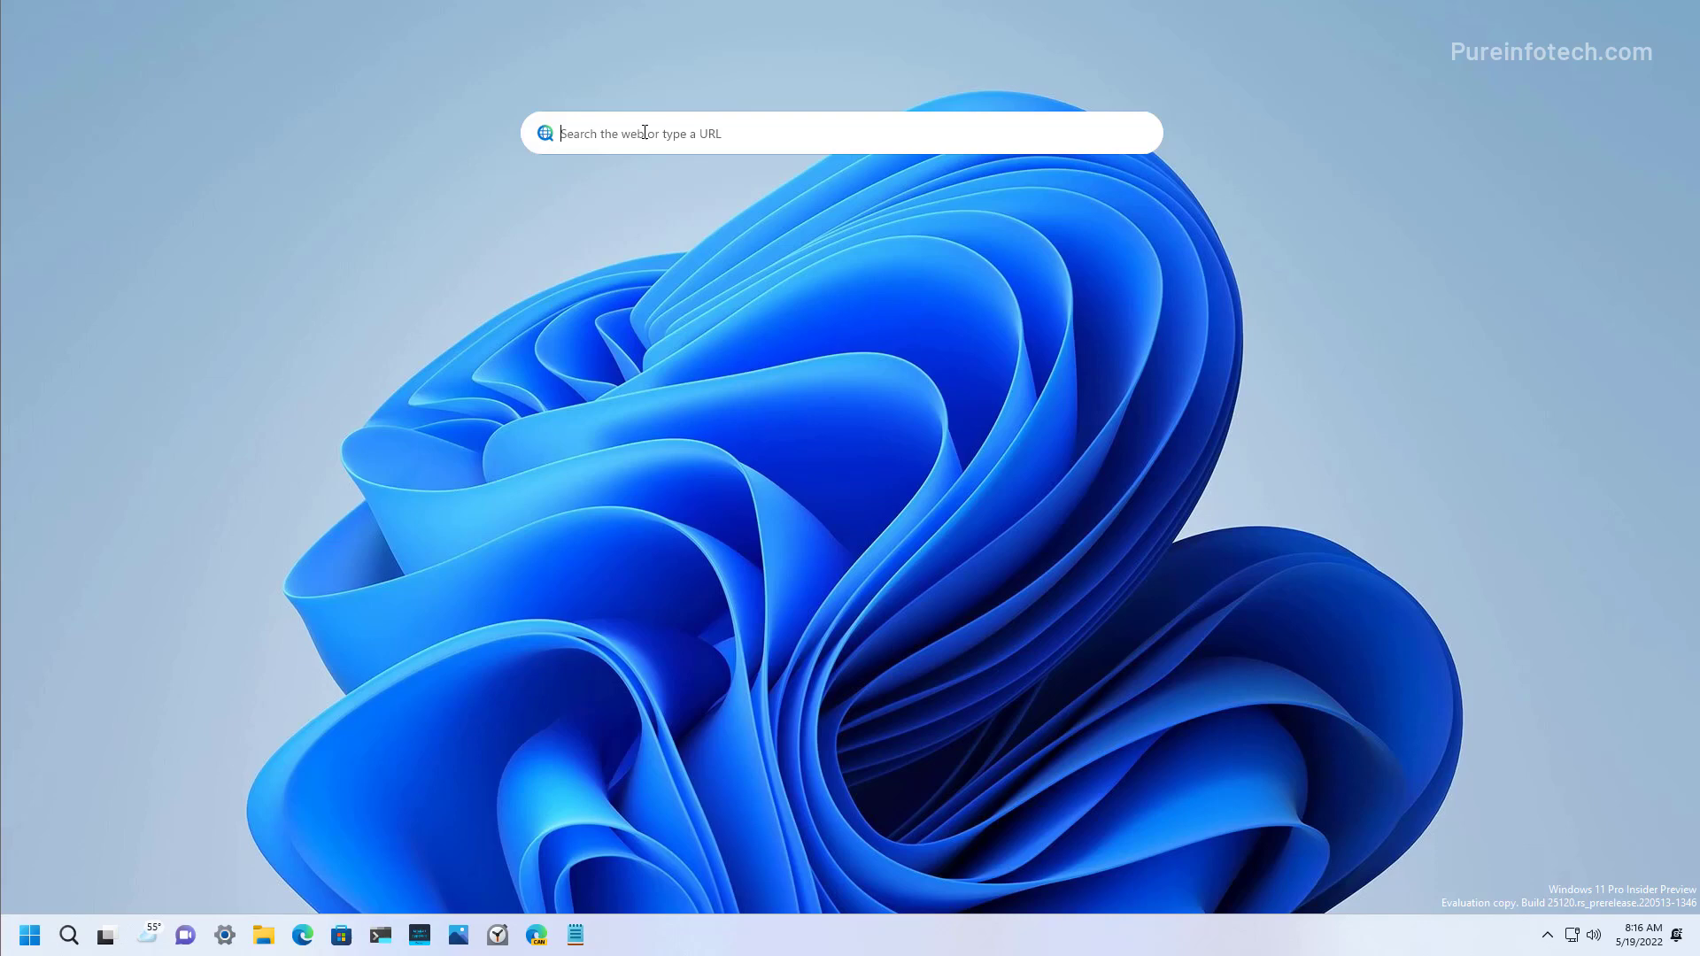
- Search 'Windows 11' from the desktop search box, opening Bing results in Edge
{"action": "type", "text": "Windows 11"}
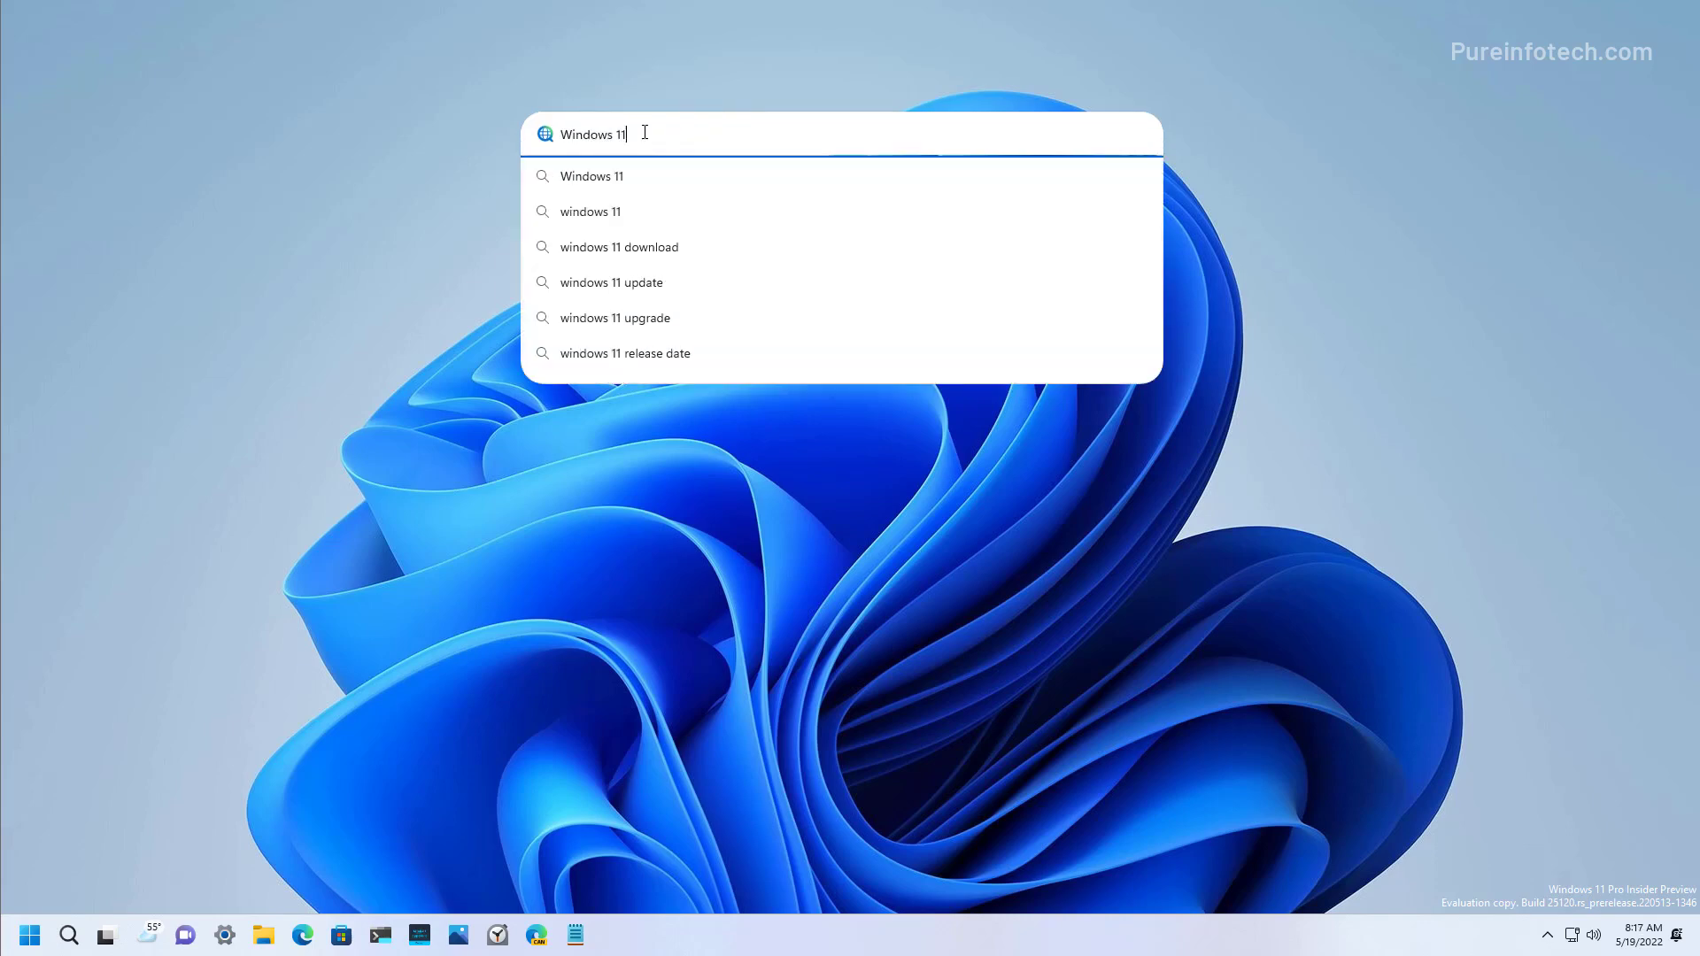
{"action": "key", "text": "Return"}
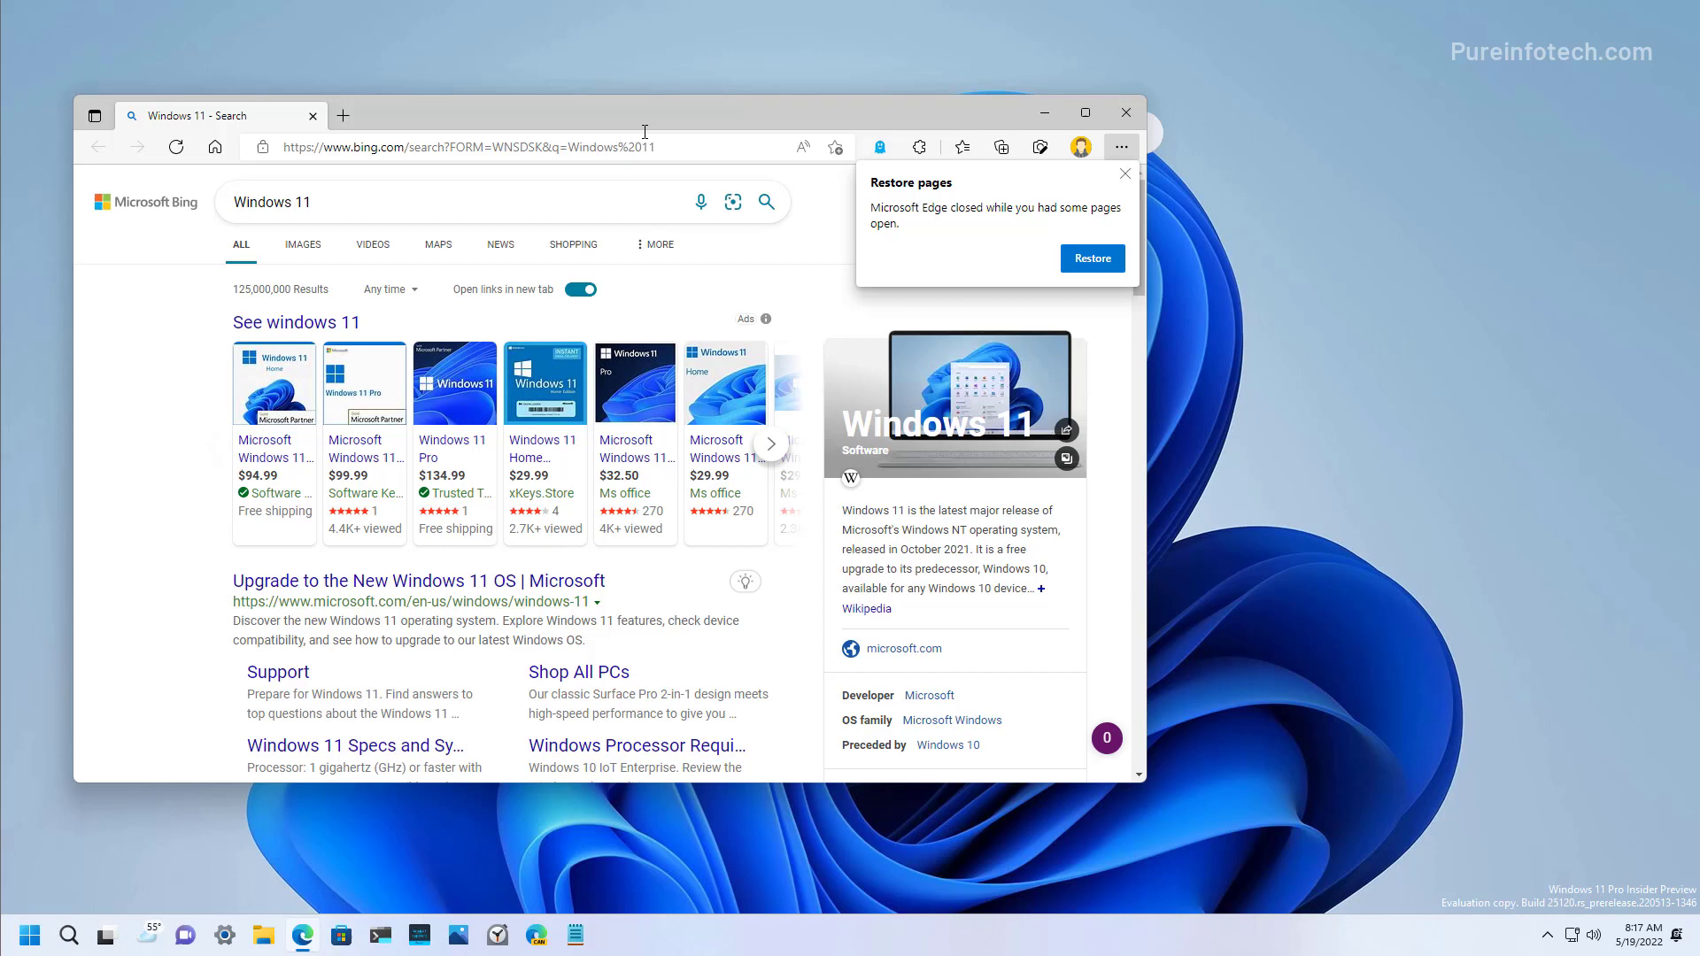
- In Settings > Apps > Default apps, filter by 'chr' and open Google Chrome Canary
{"action": "key", "text": "super+i"}
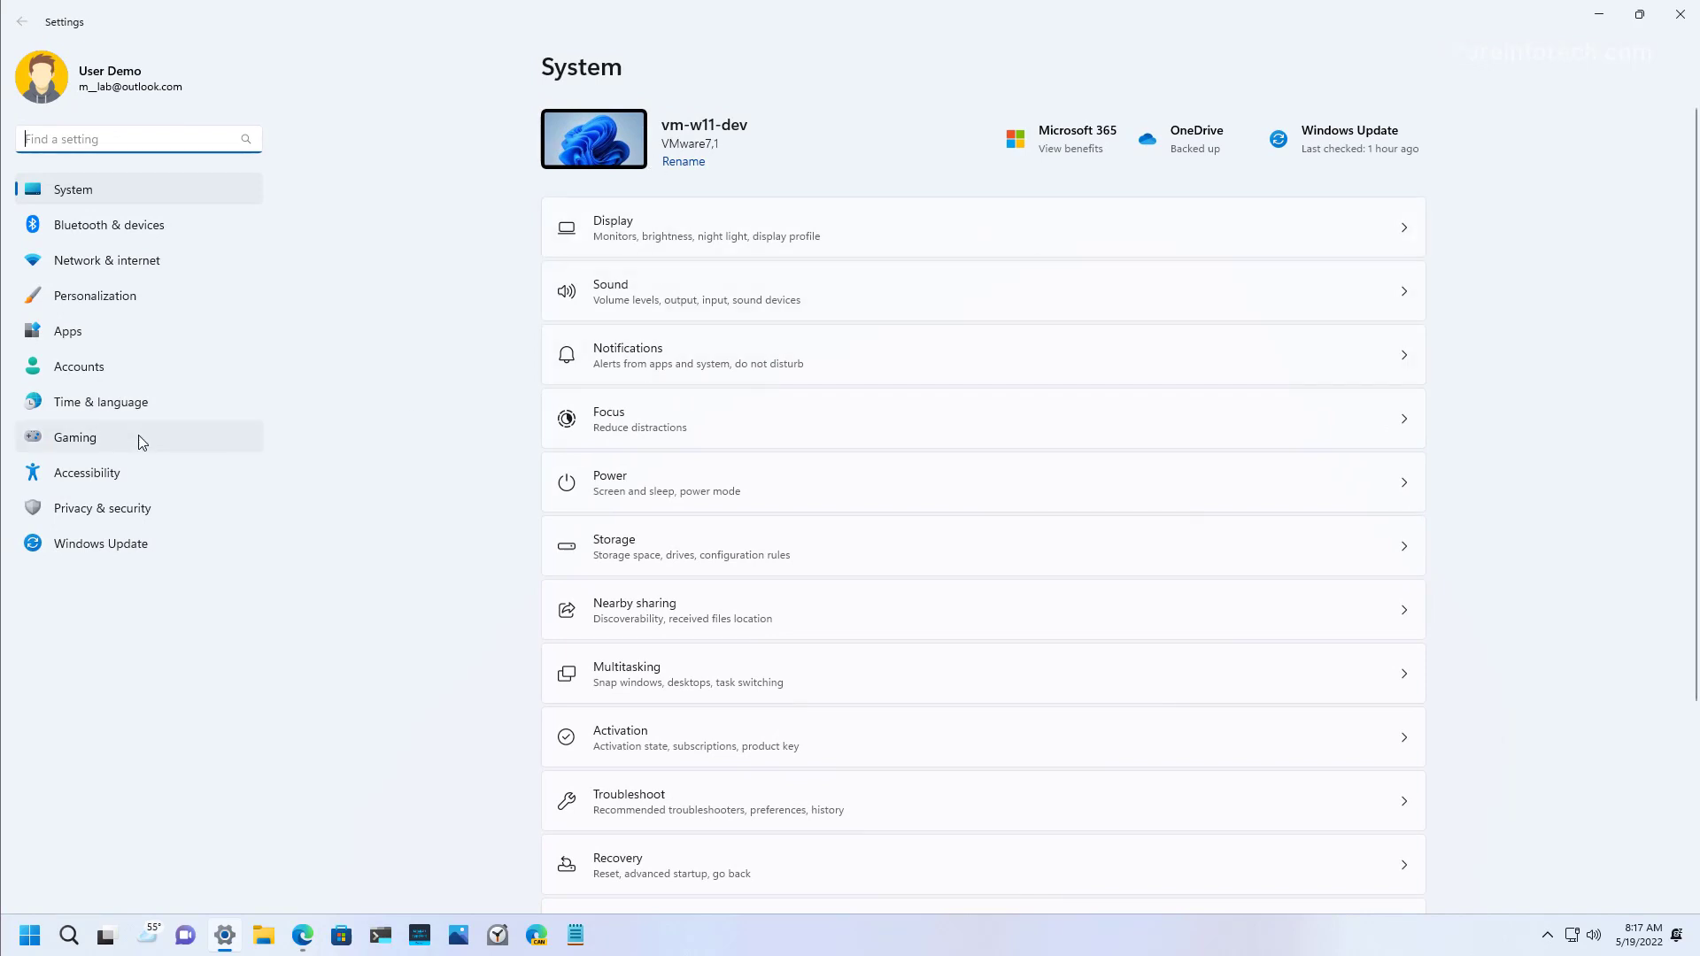
{"action": "left_click", "coordinate": [133, 331]}
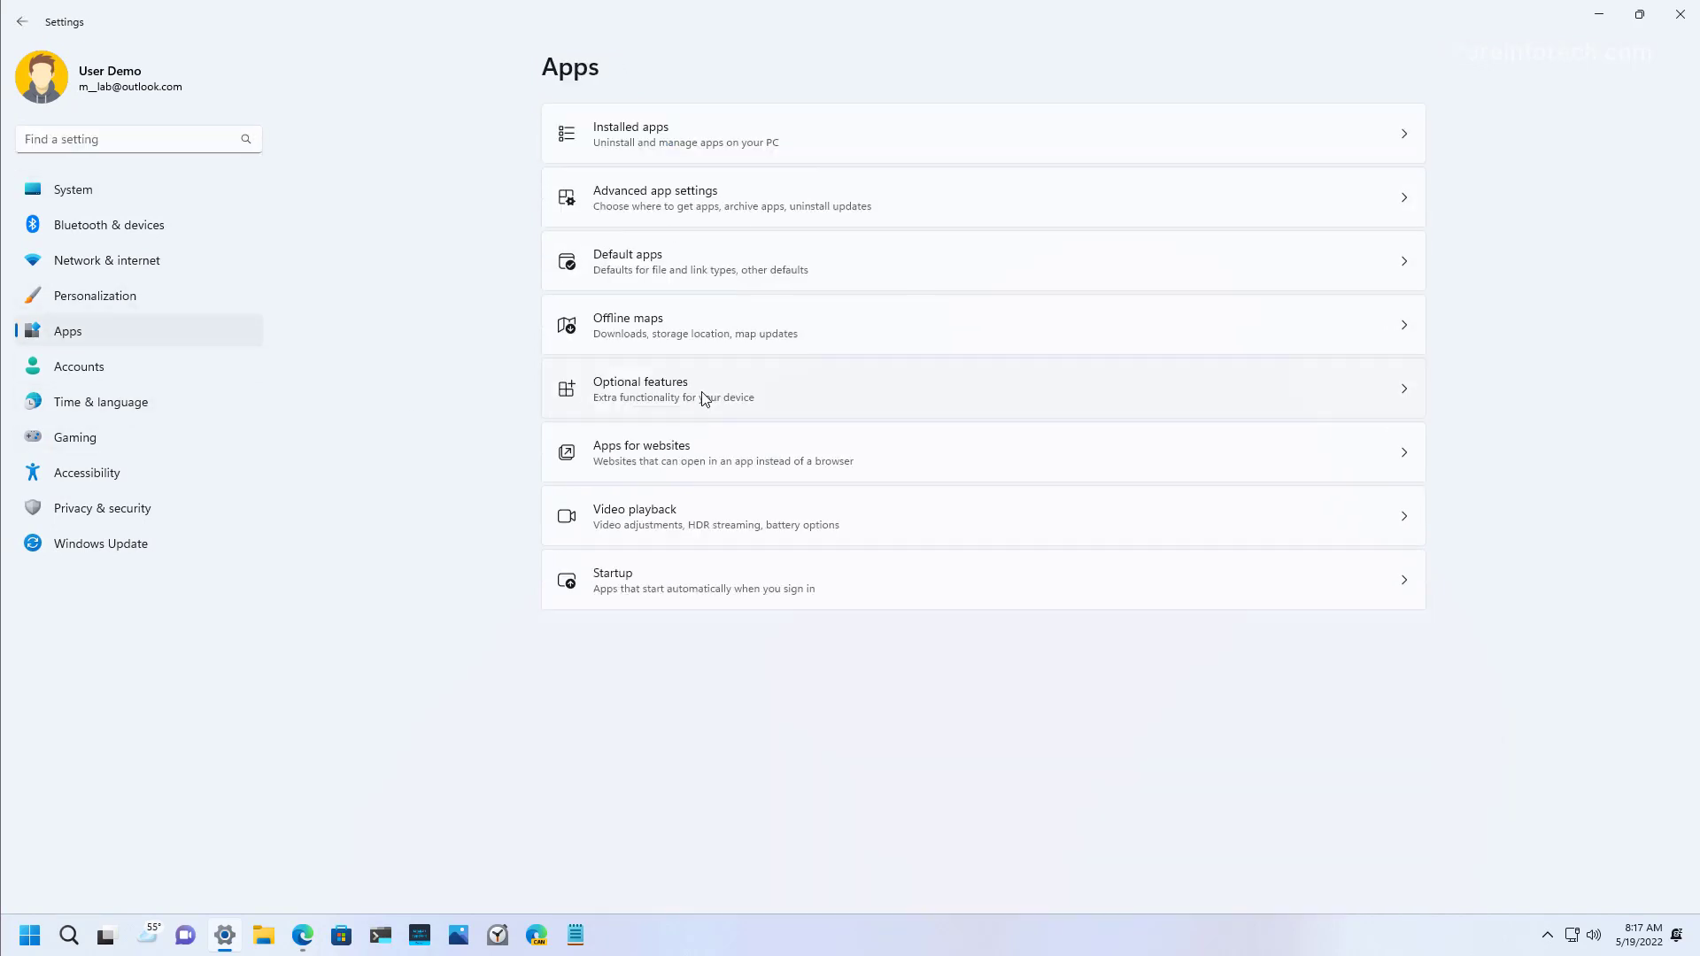
{"action": "left_click", "coordinate": [699, 276]}
{"action": "left_click", "coordinate": [632, 301]}
{"action": "type", "text": "chr"}
{"action": "left_click", "coordinate": [651, 372]}
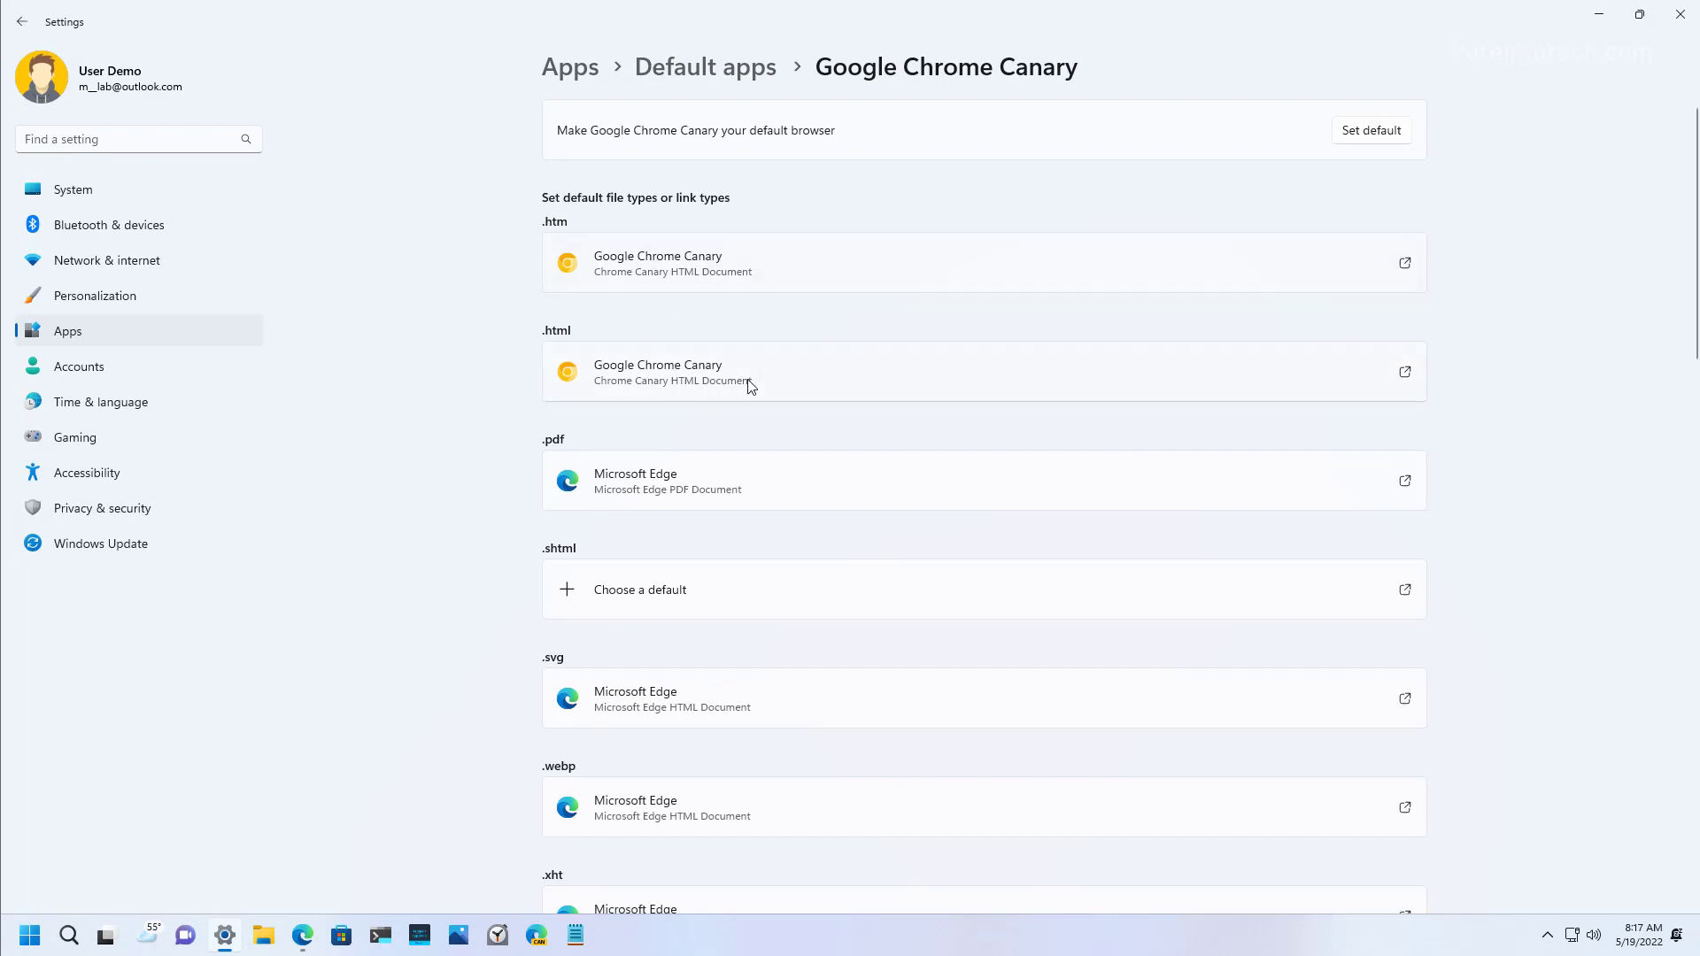
- Open Edge's Privacy, search, and services > Address bar and search settings page
{"action": "left_click", "coordinate": [303, 935]}
{"action": "left_click", "coordinate": [1121, 147]}
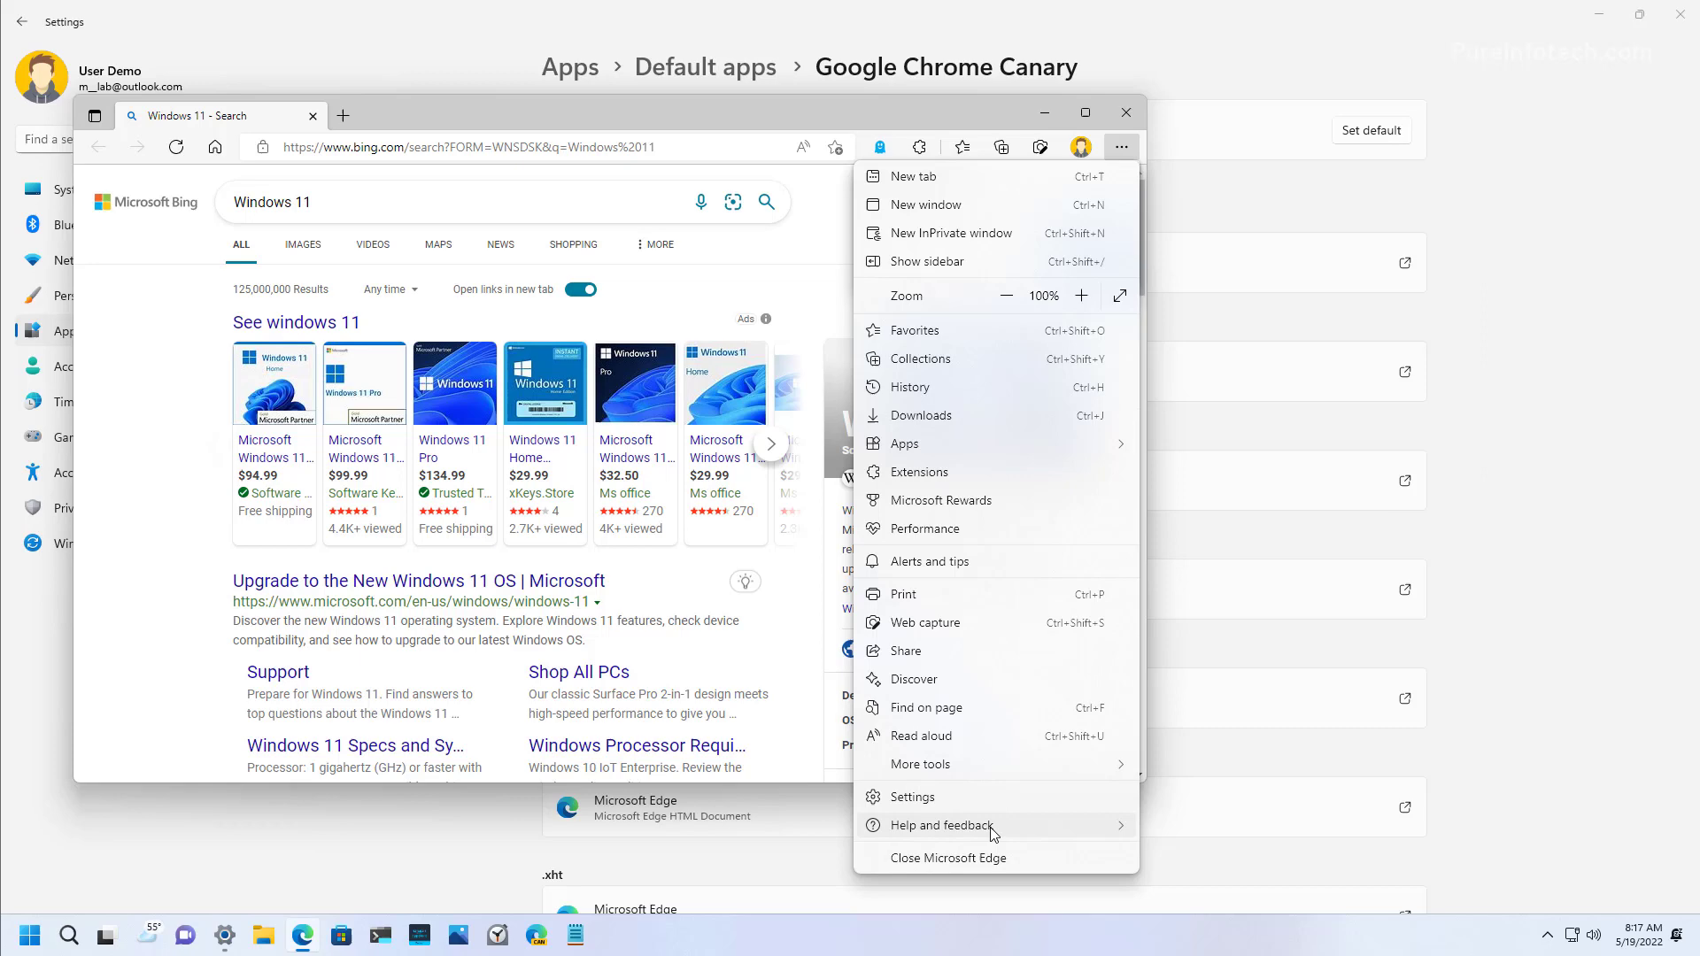
{"action": "left_click", "coordinate": [947, 798]}
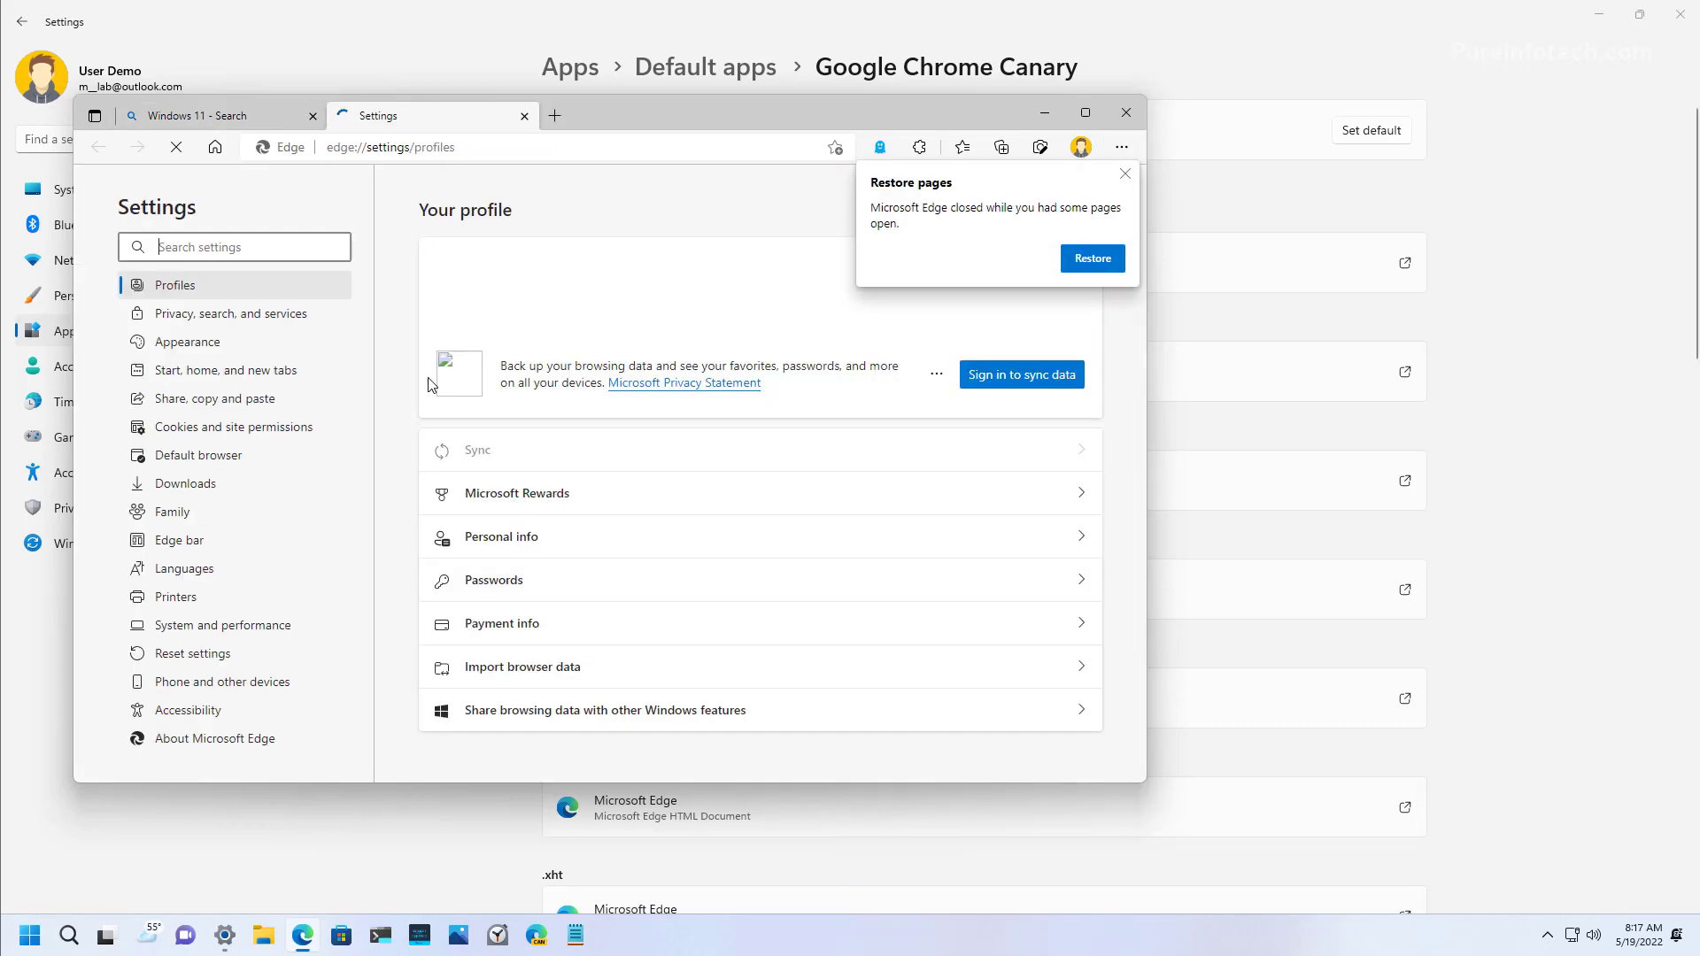
{"action": "left_click", "coordinate": [234, 317]}
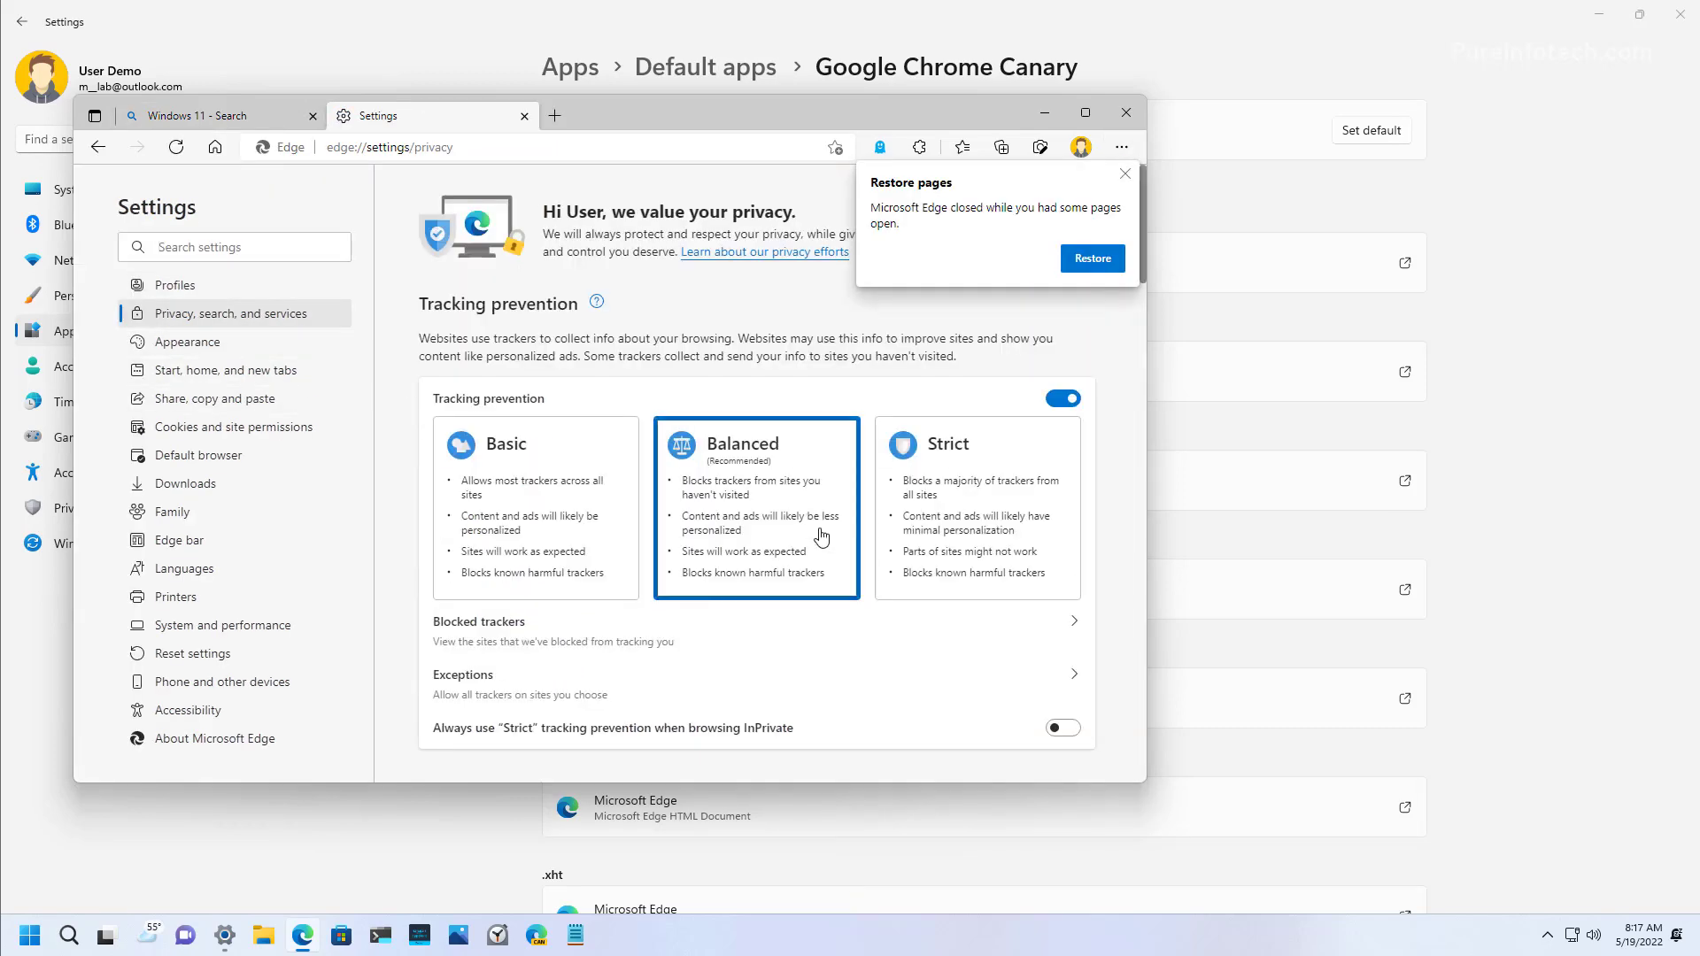
{"action": "scroll", "coordinate": [822, 535], "scroll_direction": "down", "scroll_amount": 15}
{"action": "left_click", "coordinate": [560, 740]}
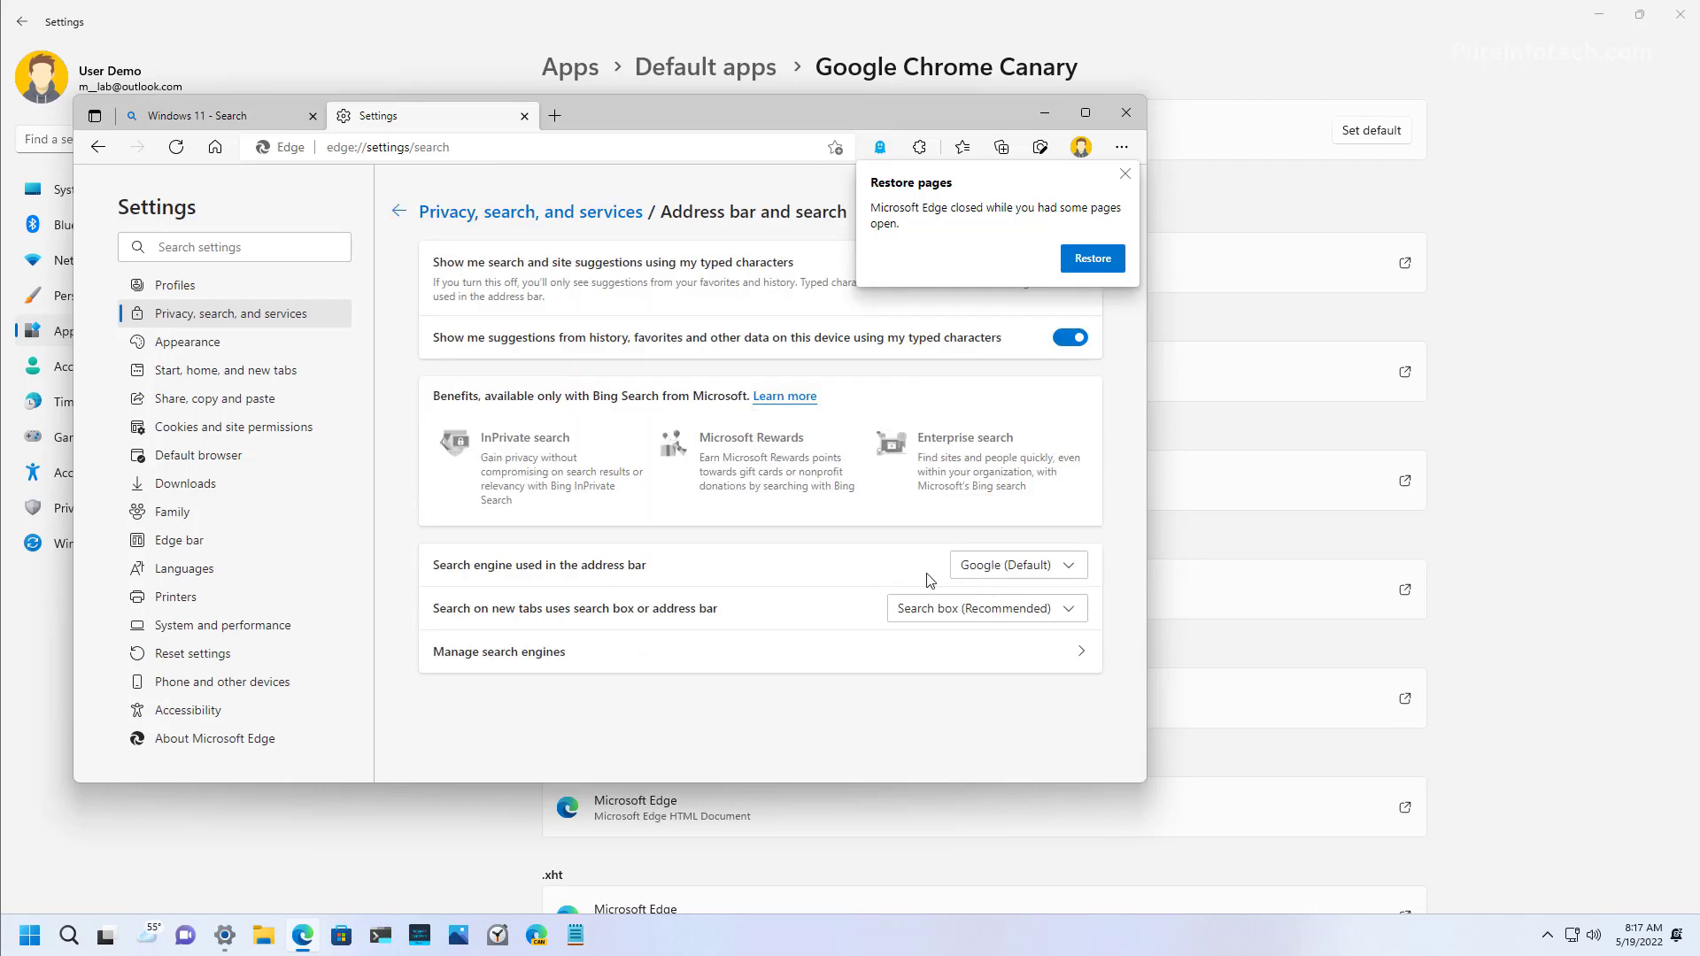
- Return to the Bing results tab and show, then dismiss, its search suggestions
{"action": "left_click", "coordinate": [239, 122]}
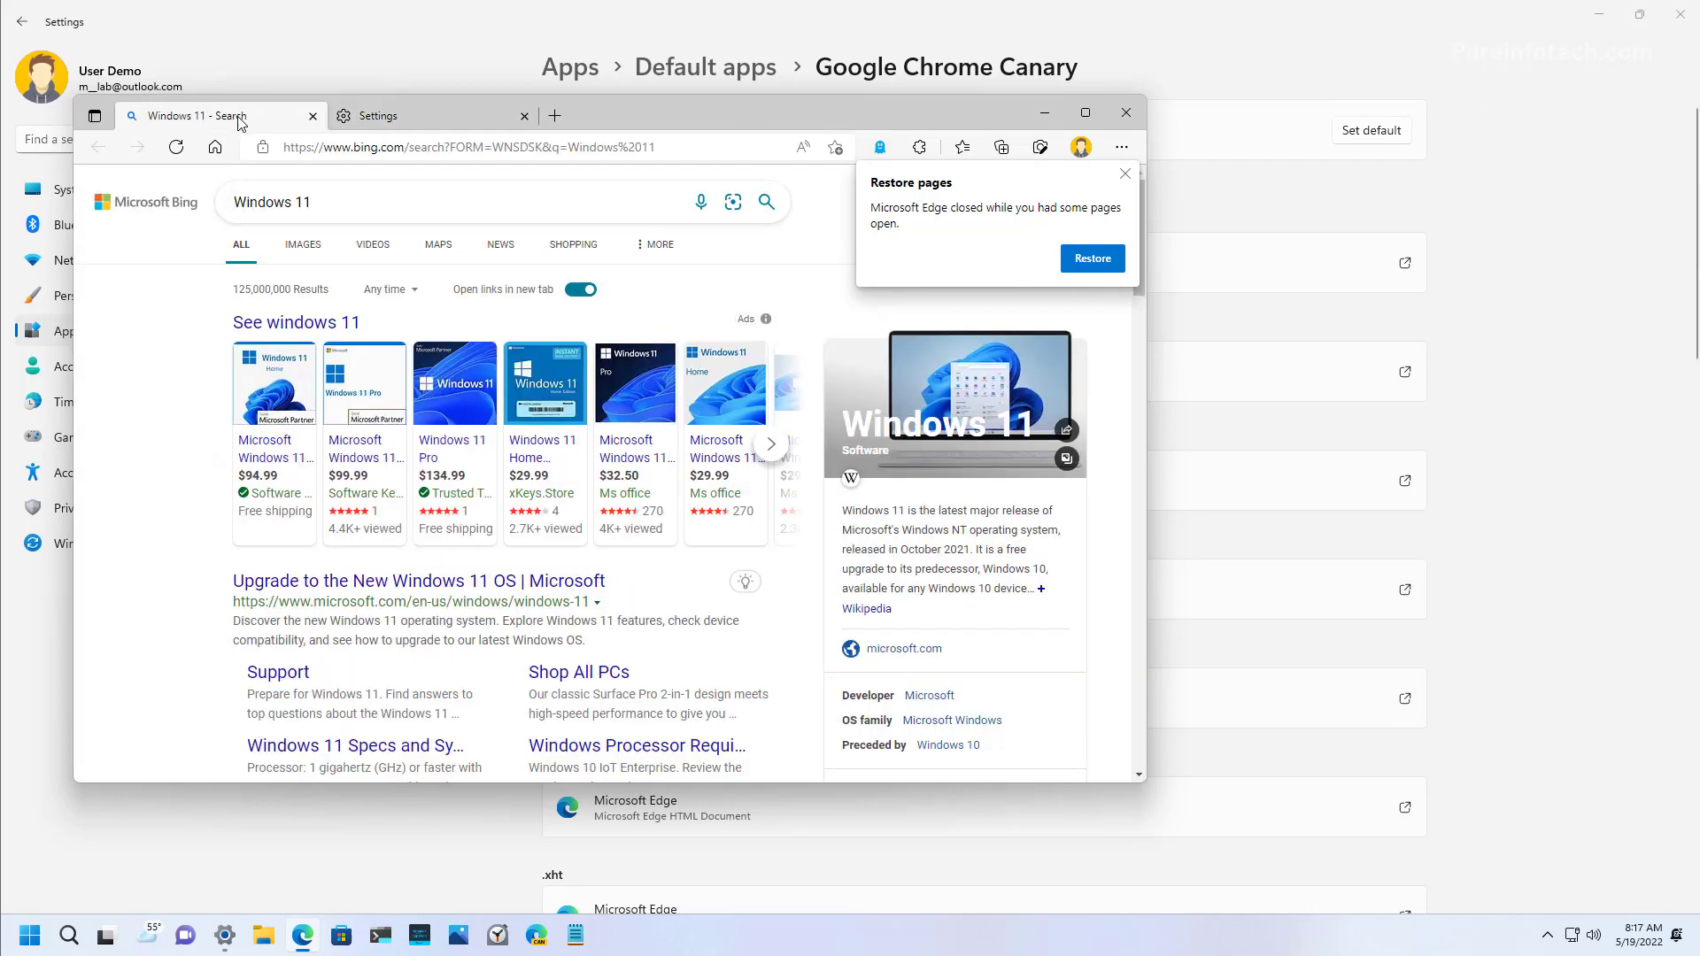
{"action": "left_click", "coordinate": [428, 198]}
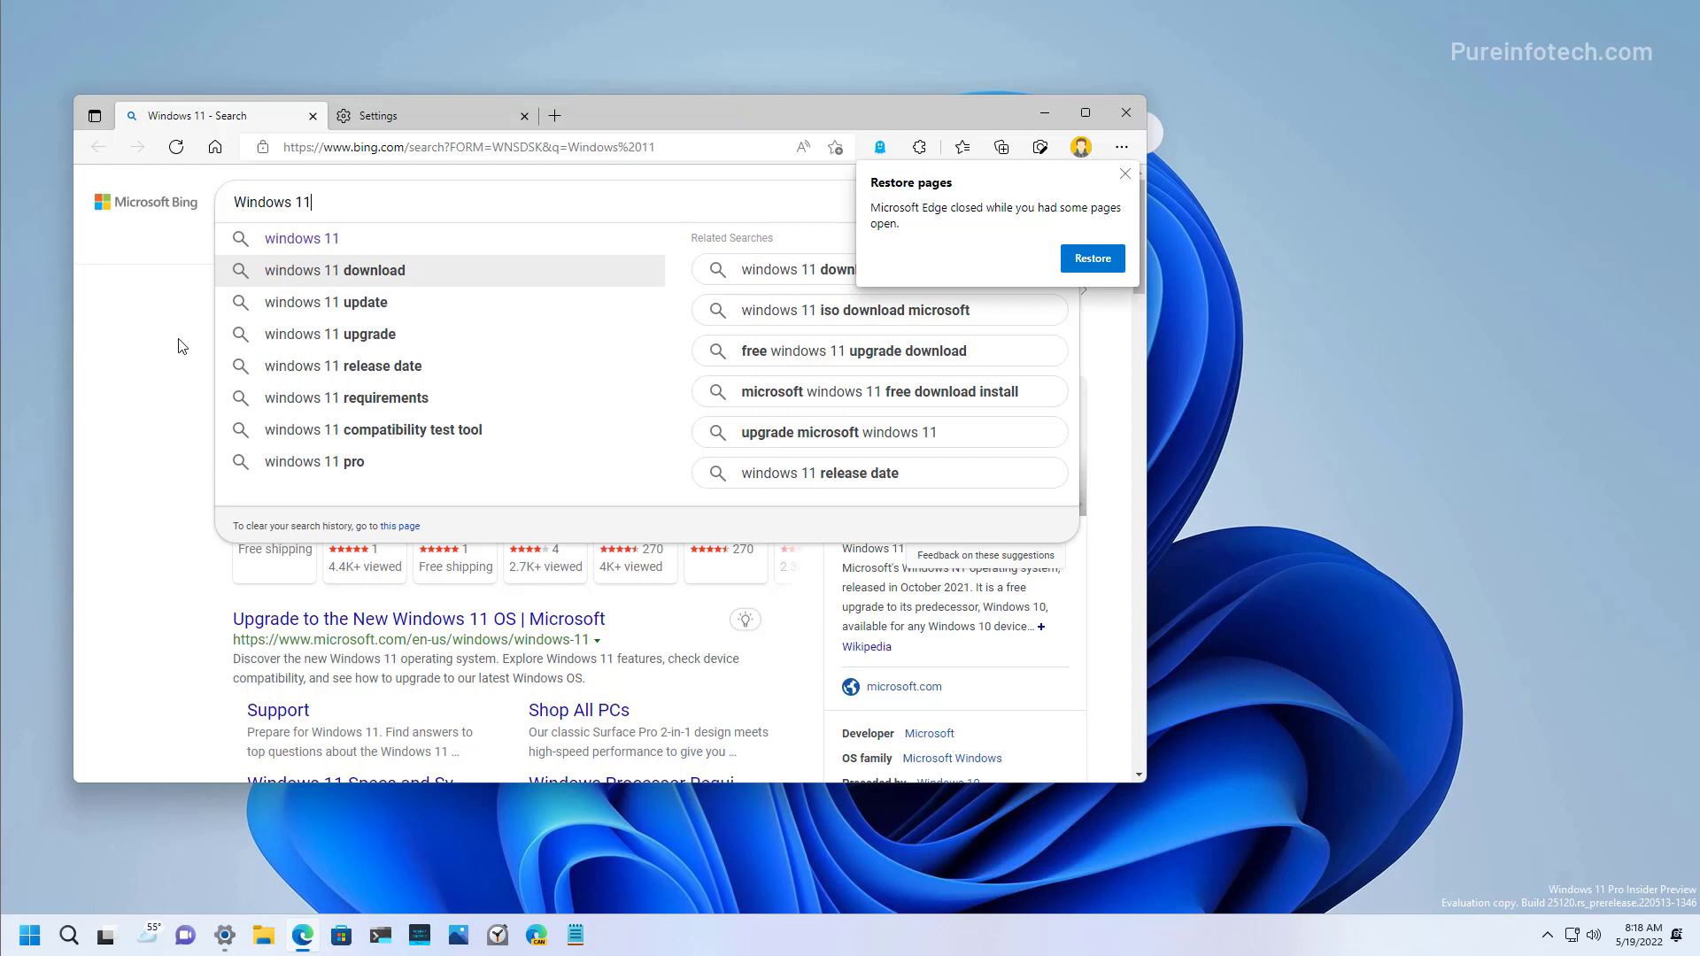
{"action": "left_click", "coordinate": [156, 355]}
- Close Edge, check Show search under Show more options, then reopen the desktop context menu
{"action": "left_click", "coordinate": [1123, 115]}
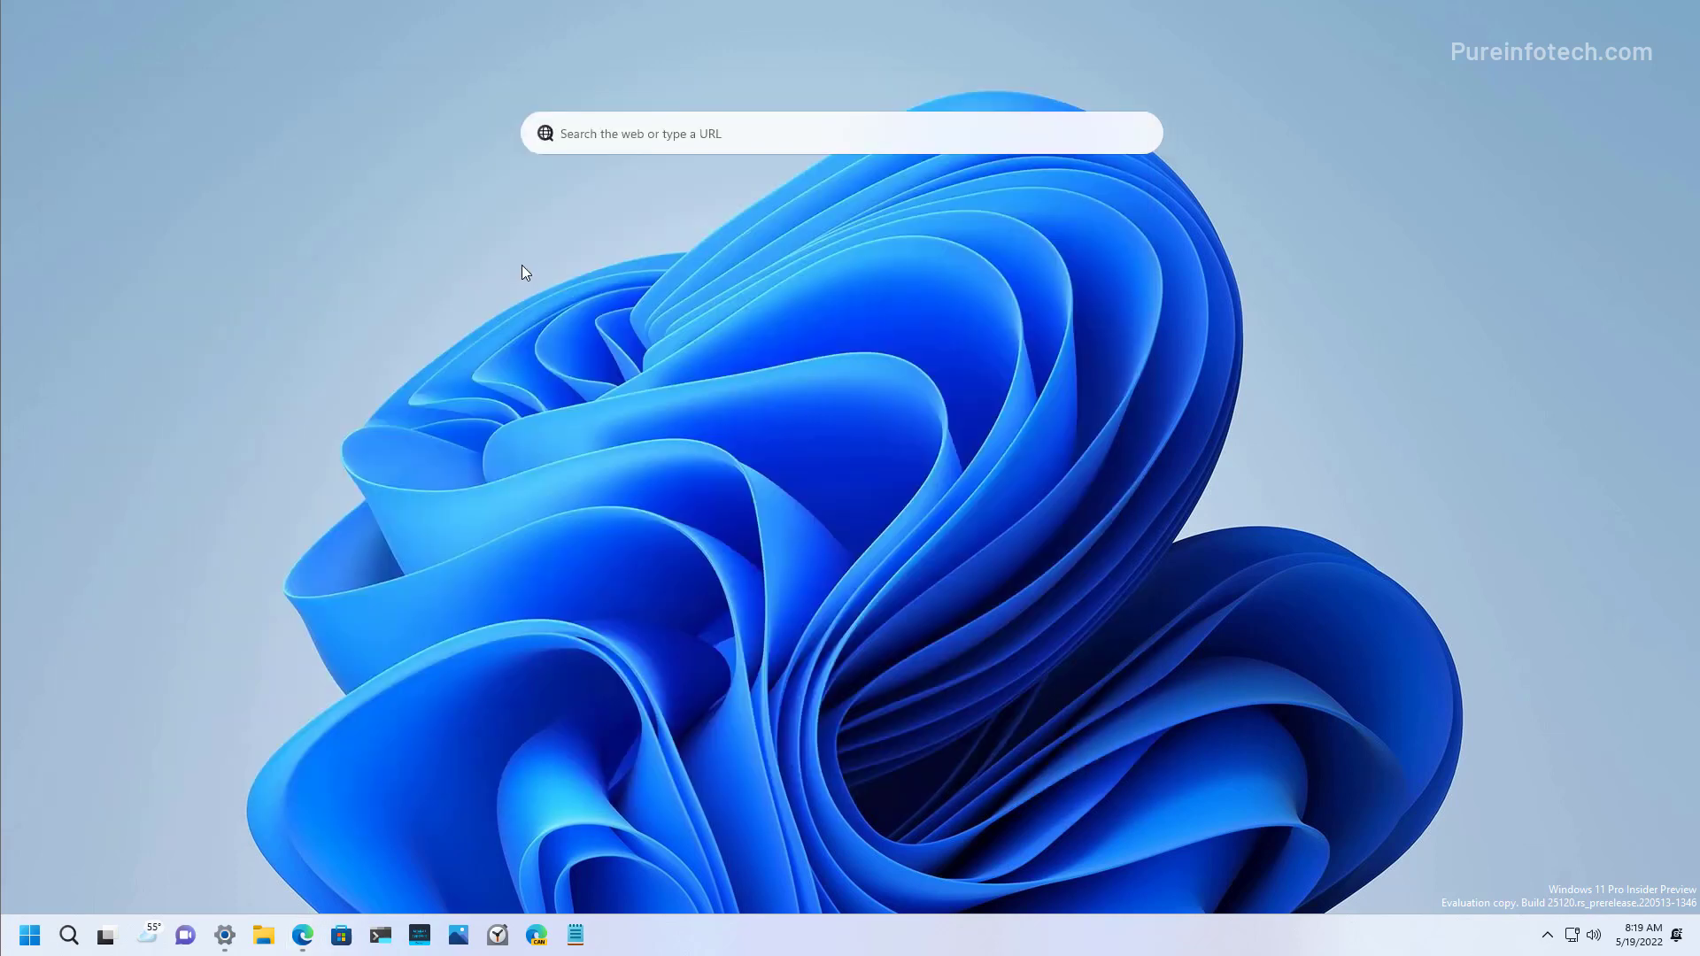
{"action": "right_click", "coordinate": [522, 270]}
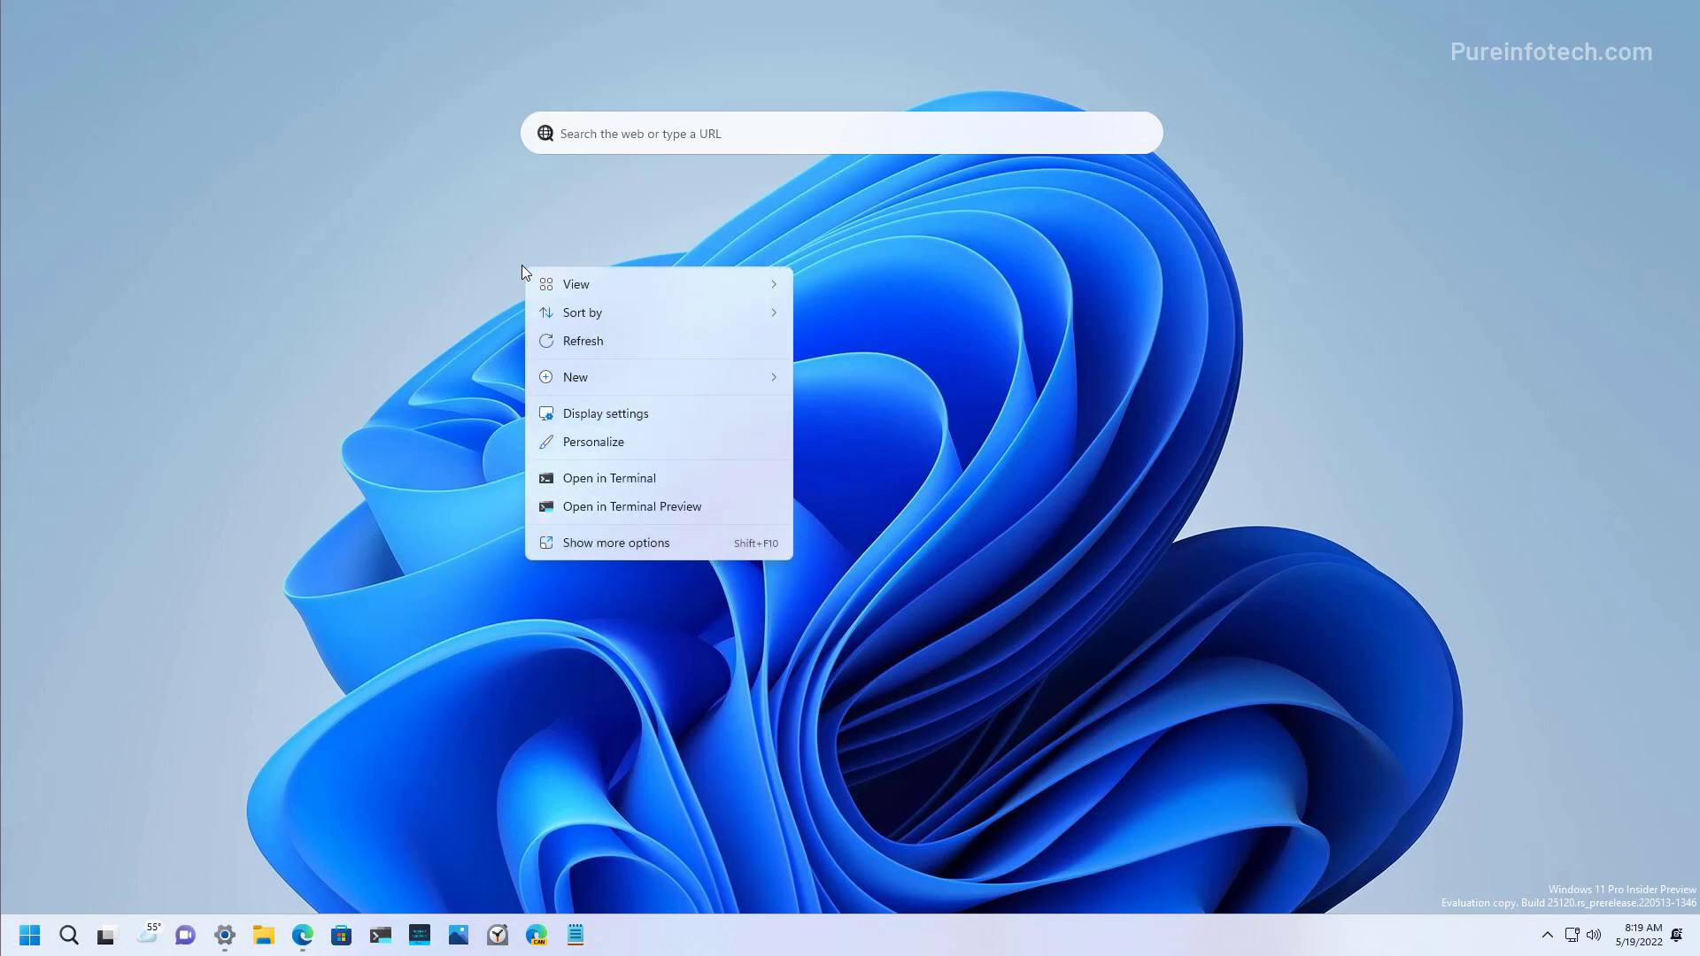
{"action": "left_click", "coordinate": [655, 545]}
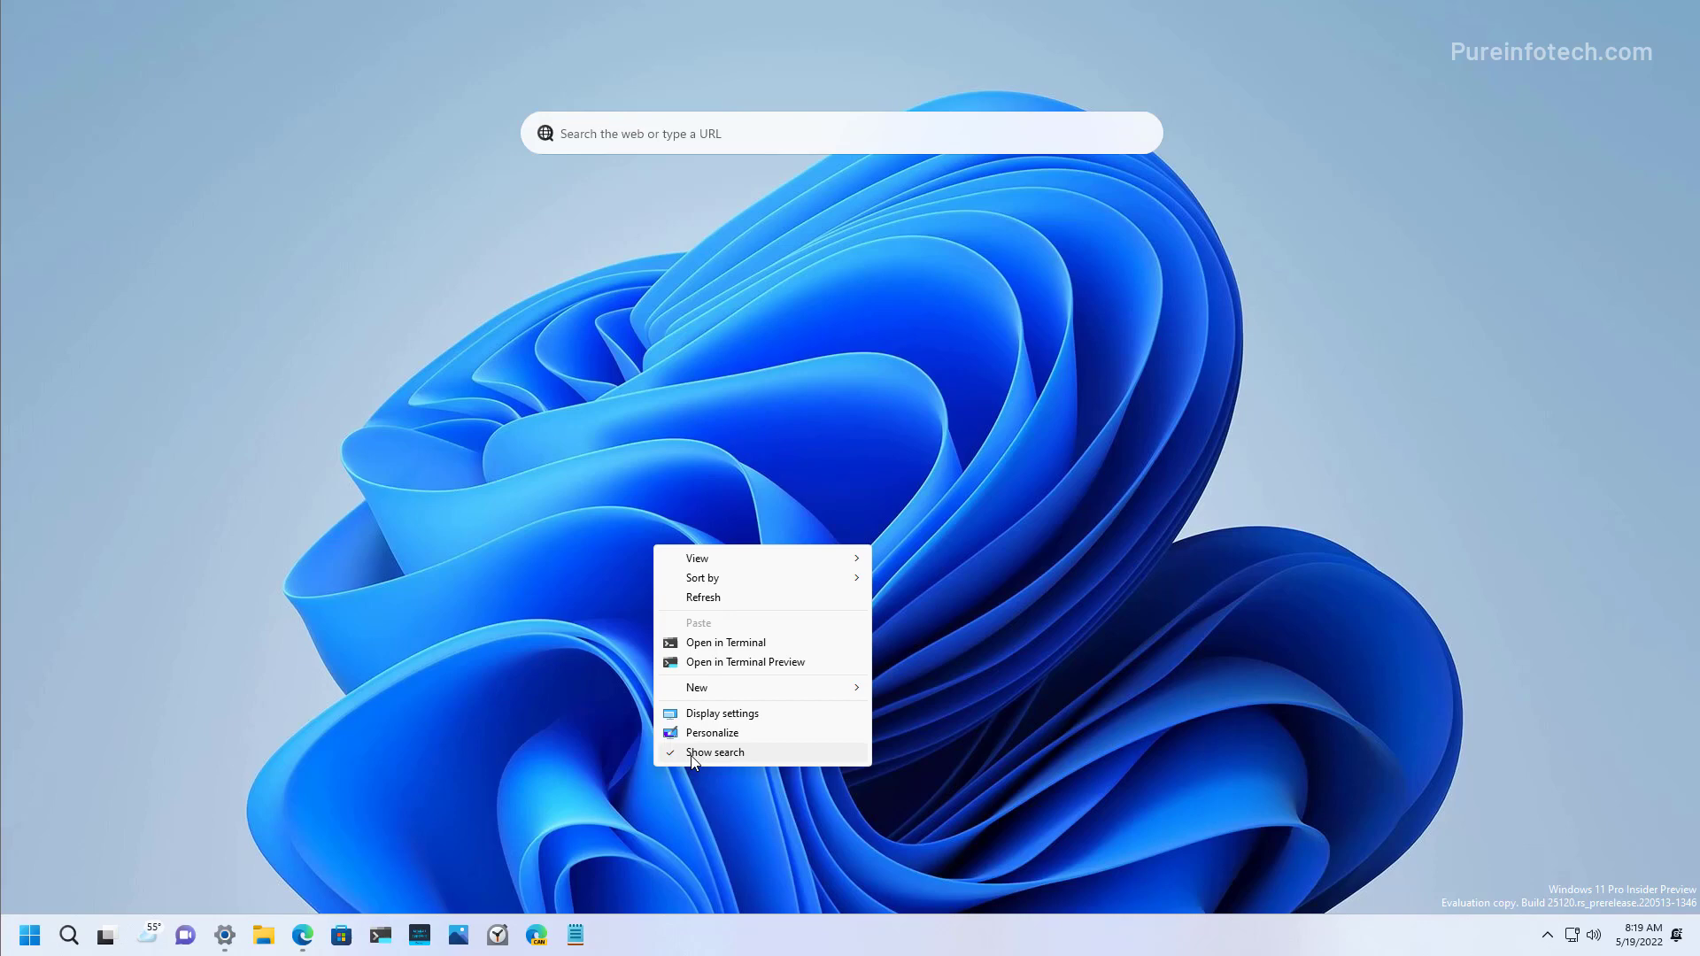
{"action": "right_click", "coordinate": [597, 486]}
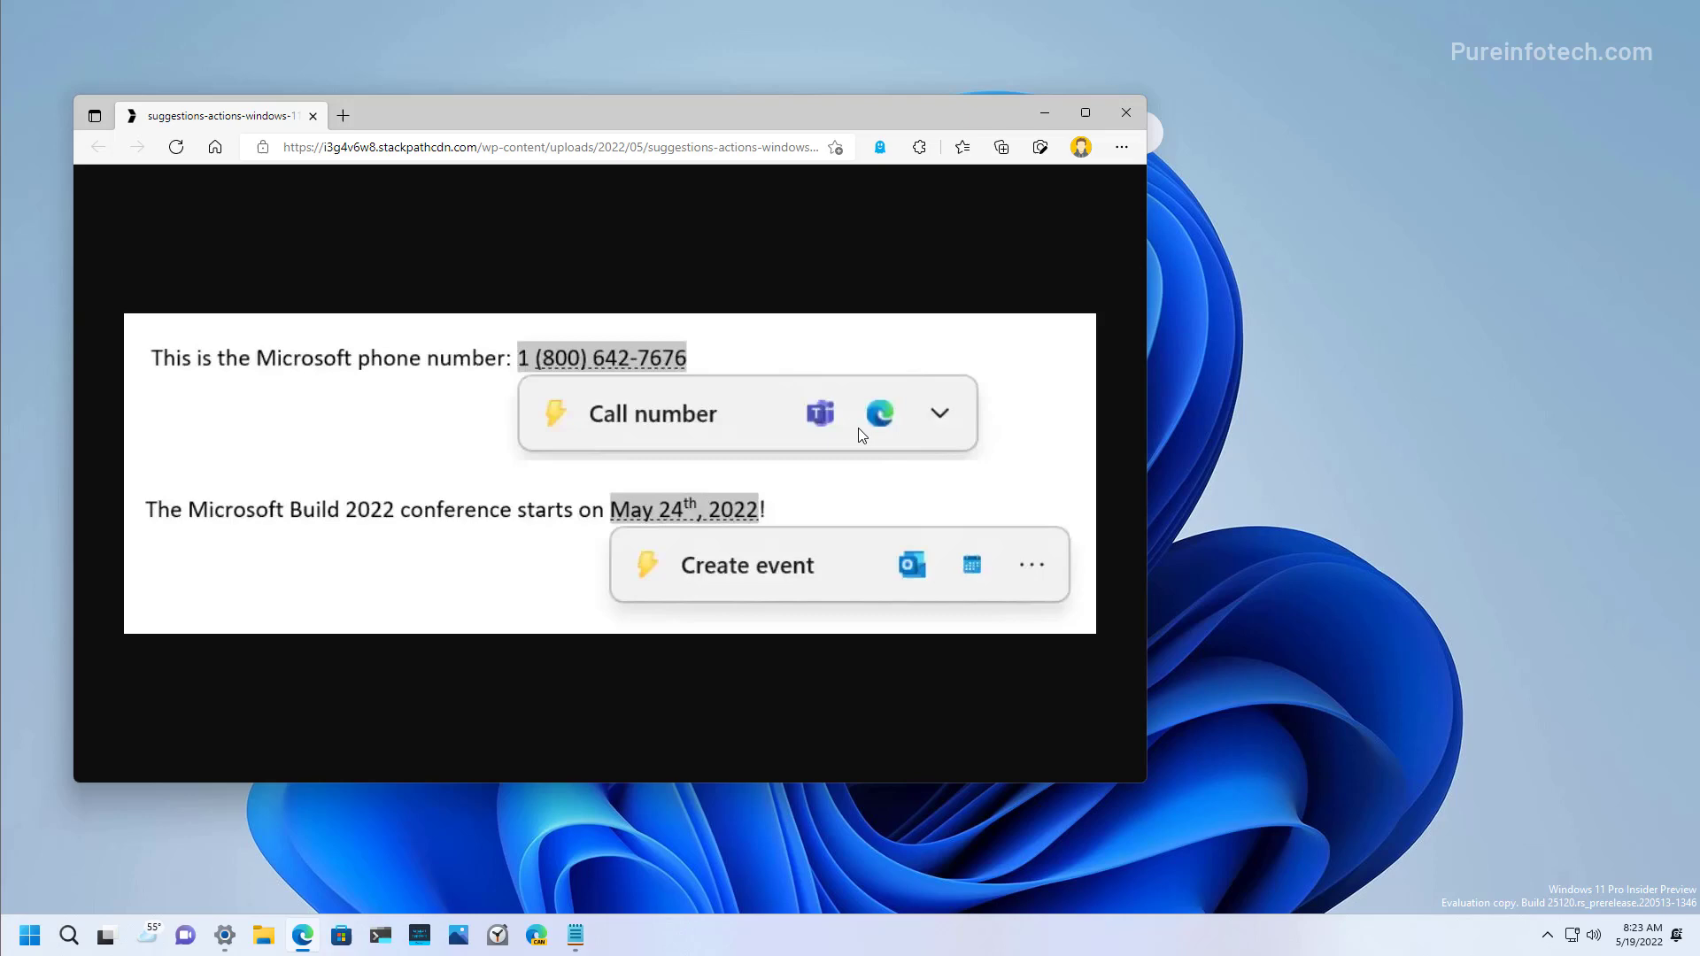
- In Settings > System > Clipboard, switch Suggested actions off and back On
{"action": "key", "text": "super+i"}
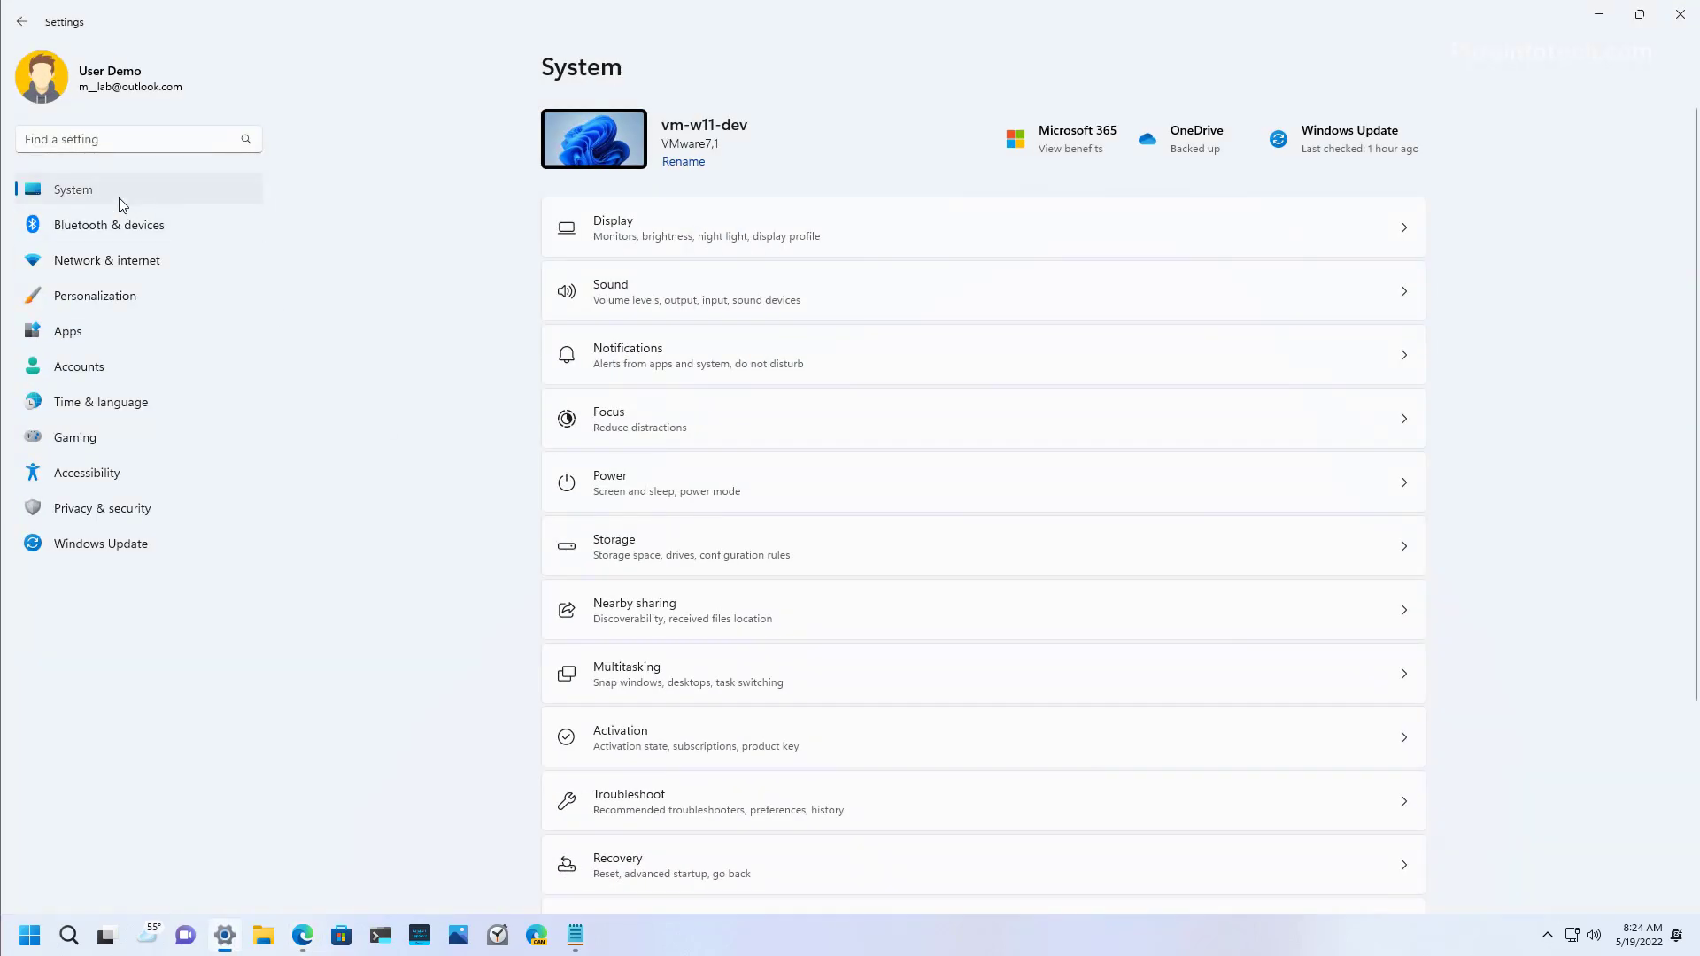
{"action": "scroll", "coordinate": [815, 620], "scroll_direction": "down", "scroll_amount": 3}
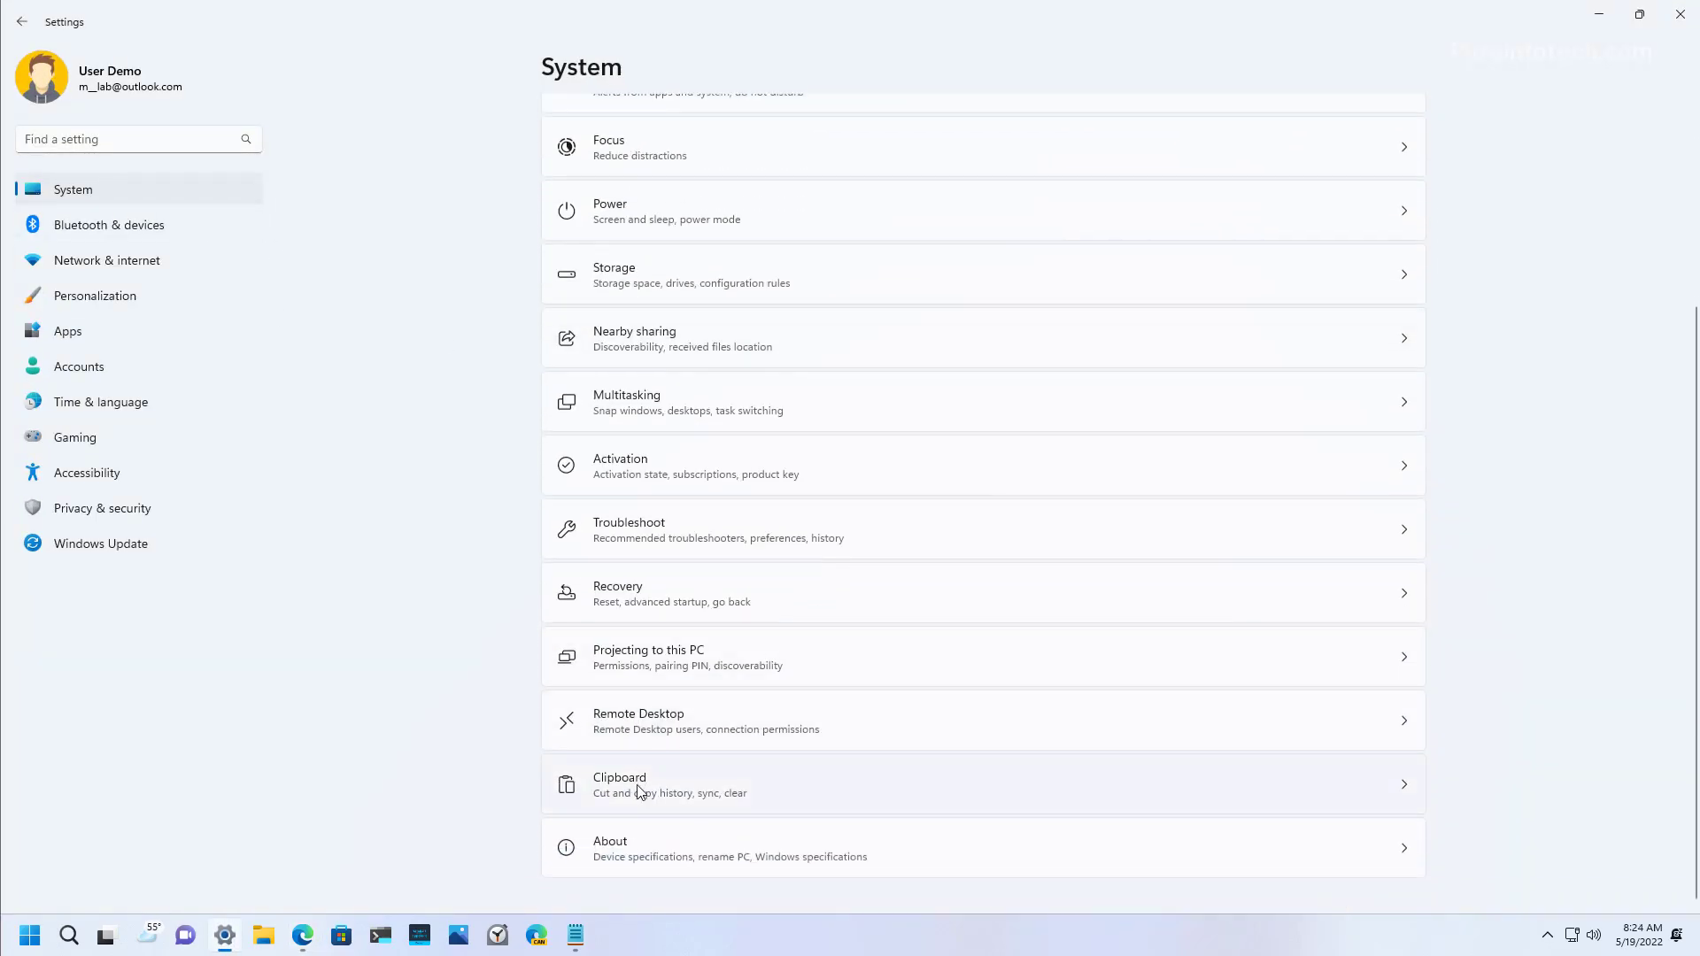
{"action": "left_click", "coordinate": [639, 790]}
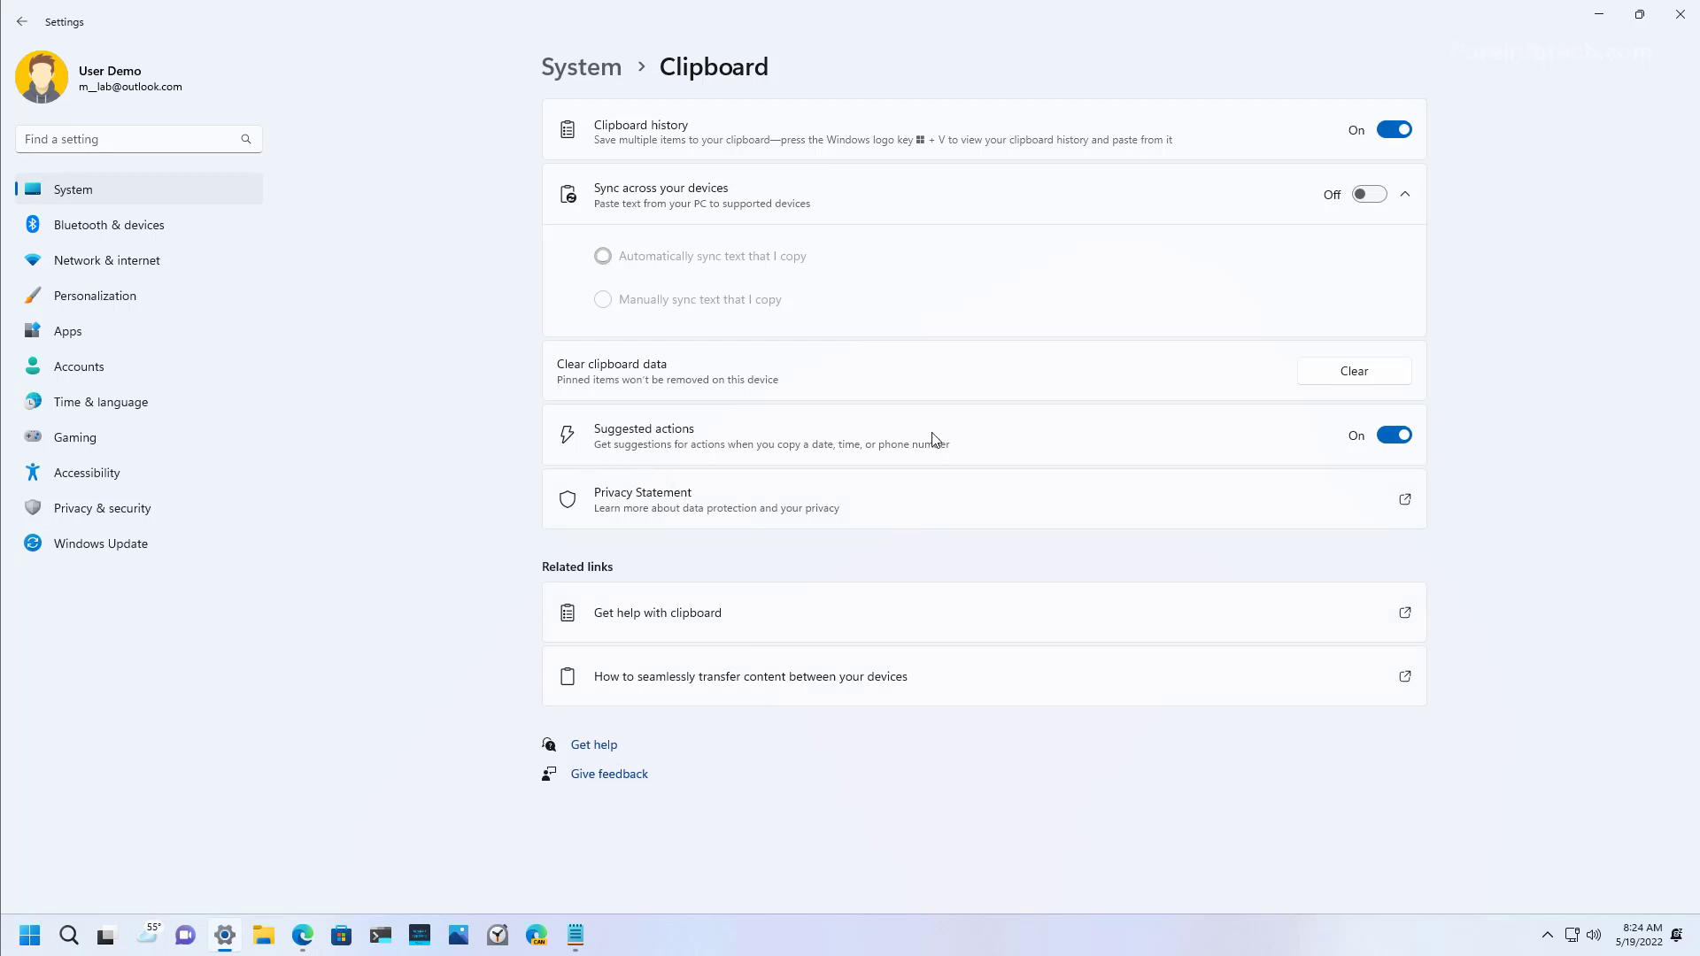
{"action": "left_click", "coordinate": [1408, 442]}
{"action": "left_click", "coordinate": [1395, 435]}
- Minimize Settings and Edge, and bring Notepad's address.txt into view
{"action": "left_click", "coordinate": [1599, 14]}
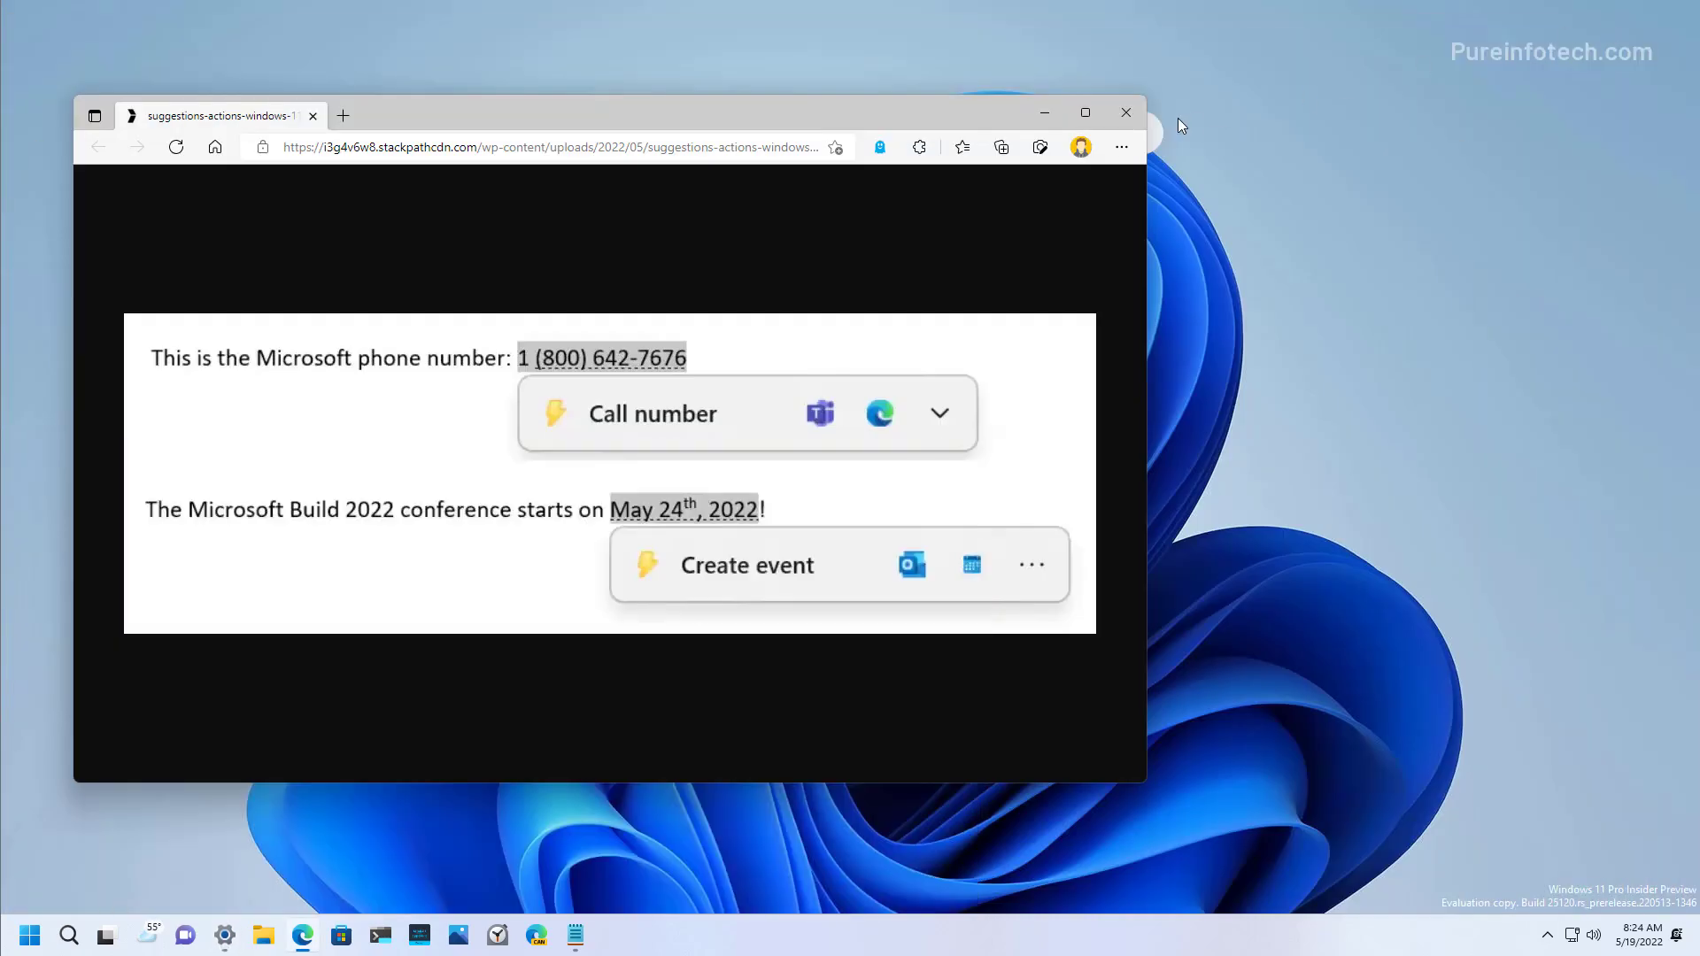
{"action": "left_click", "coordinate": [1046, 112]}
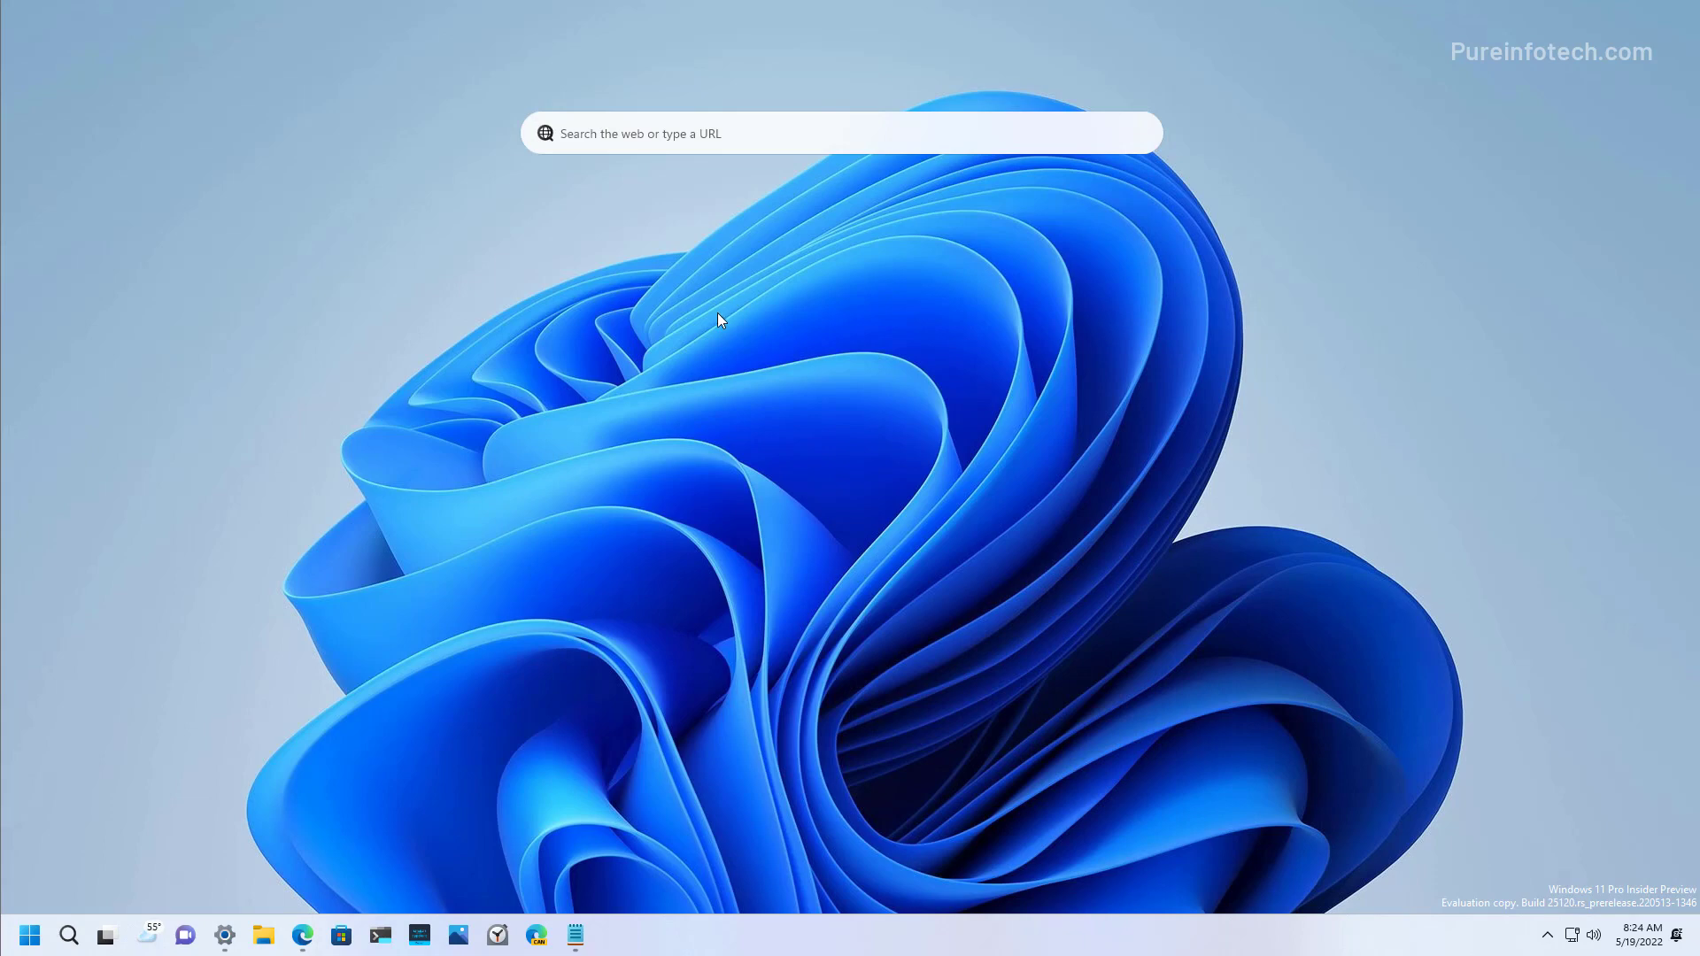
{"action": "left_click", "coordinate": [578, 933]}
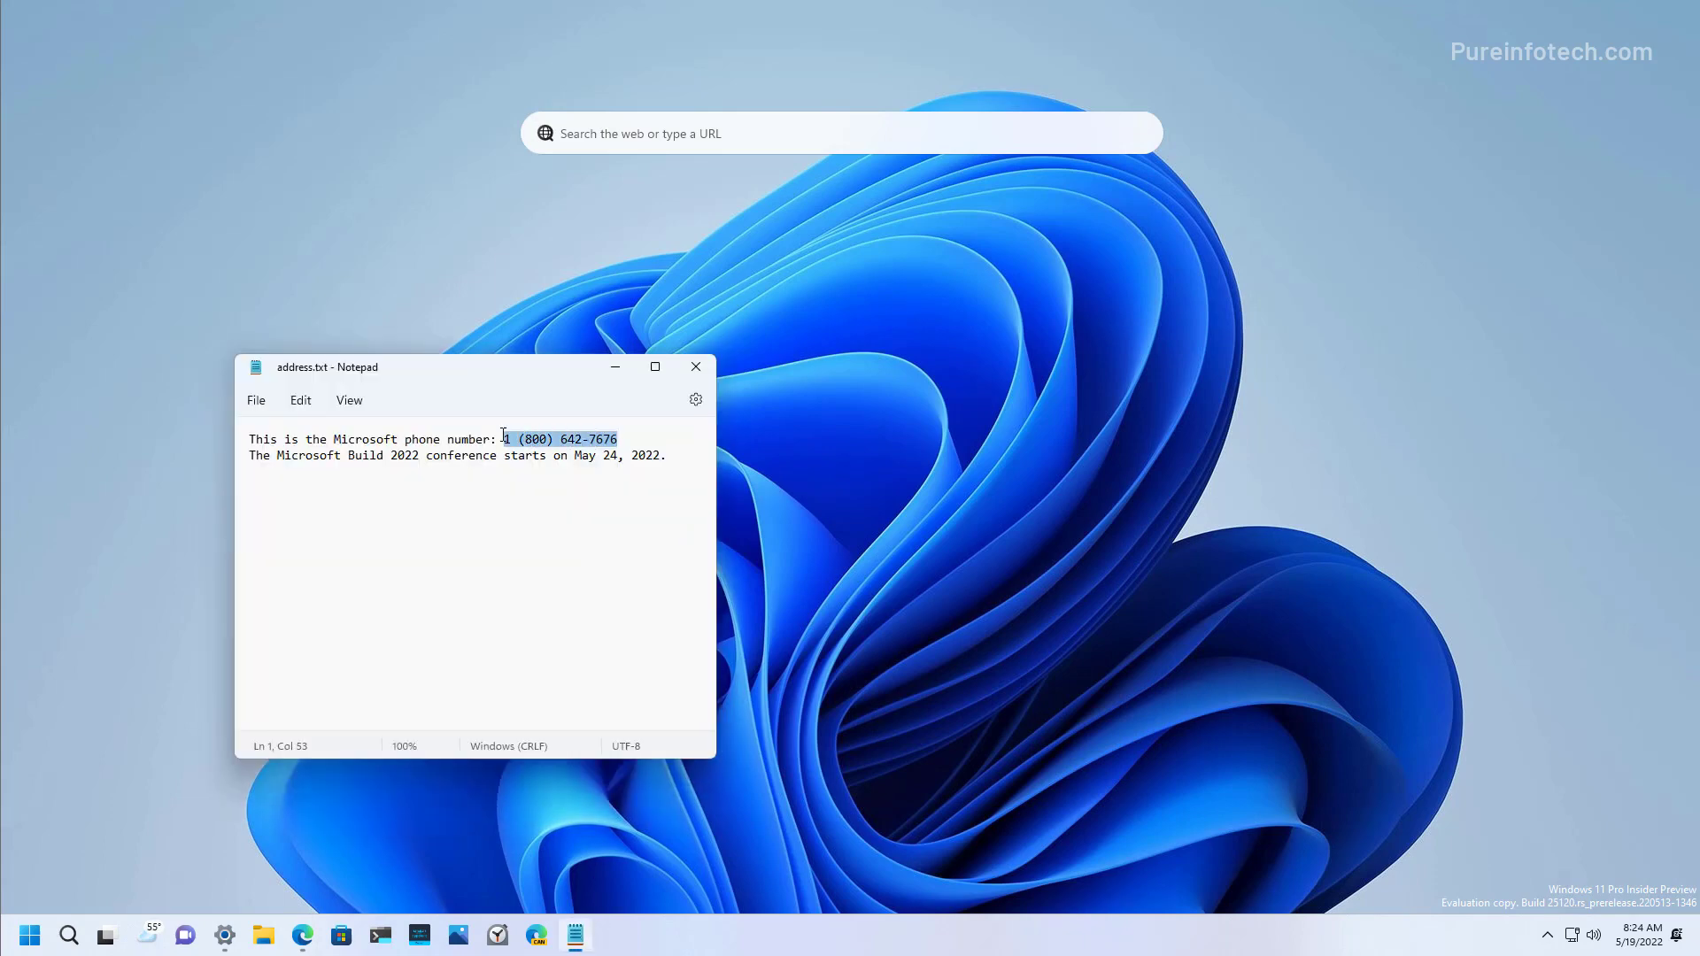
- Copy the phone number in address.txt, select the date May 24, 2022, then return to Edge
{"action": "right_click", "coordinate": [548, 445]}
{"action": "left_click", "coordinate": [593, 528]}
{"action": "right_click", "coordinate": [590, 442]}
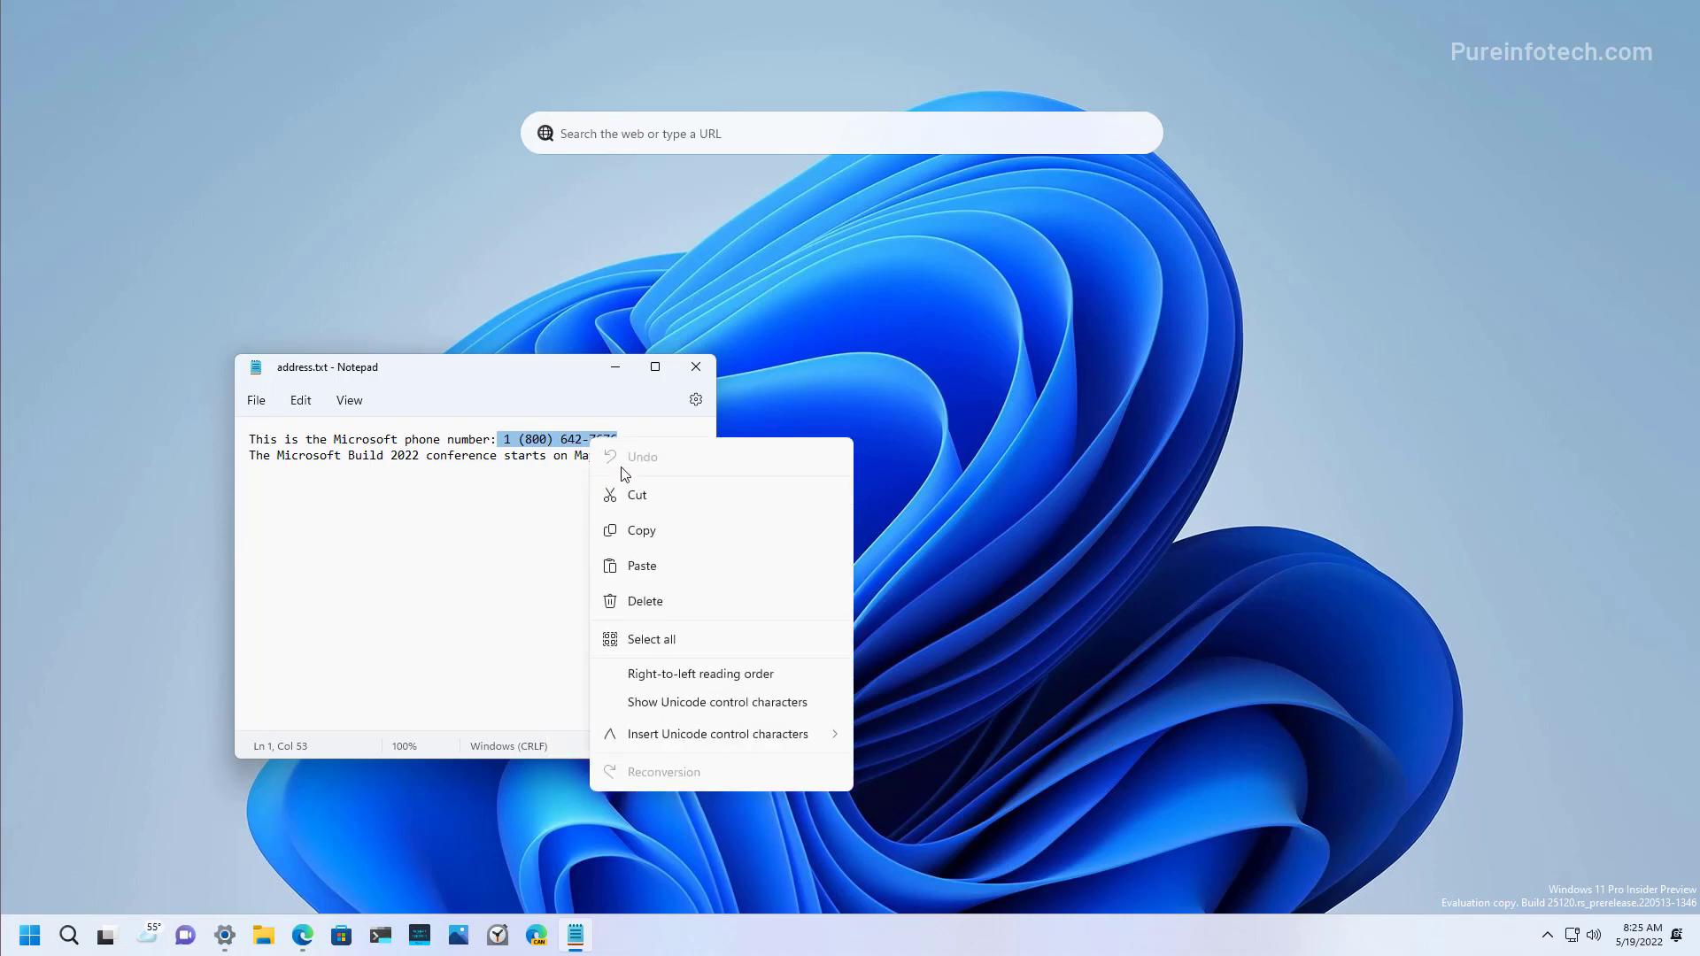
{"action": "left_click", "coordinate": [643, 531]}
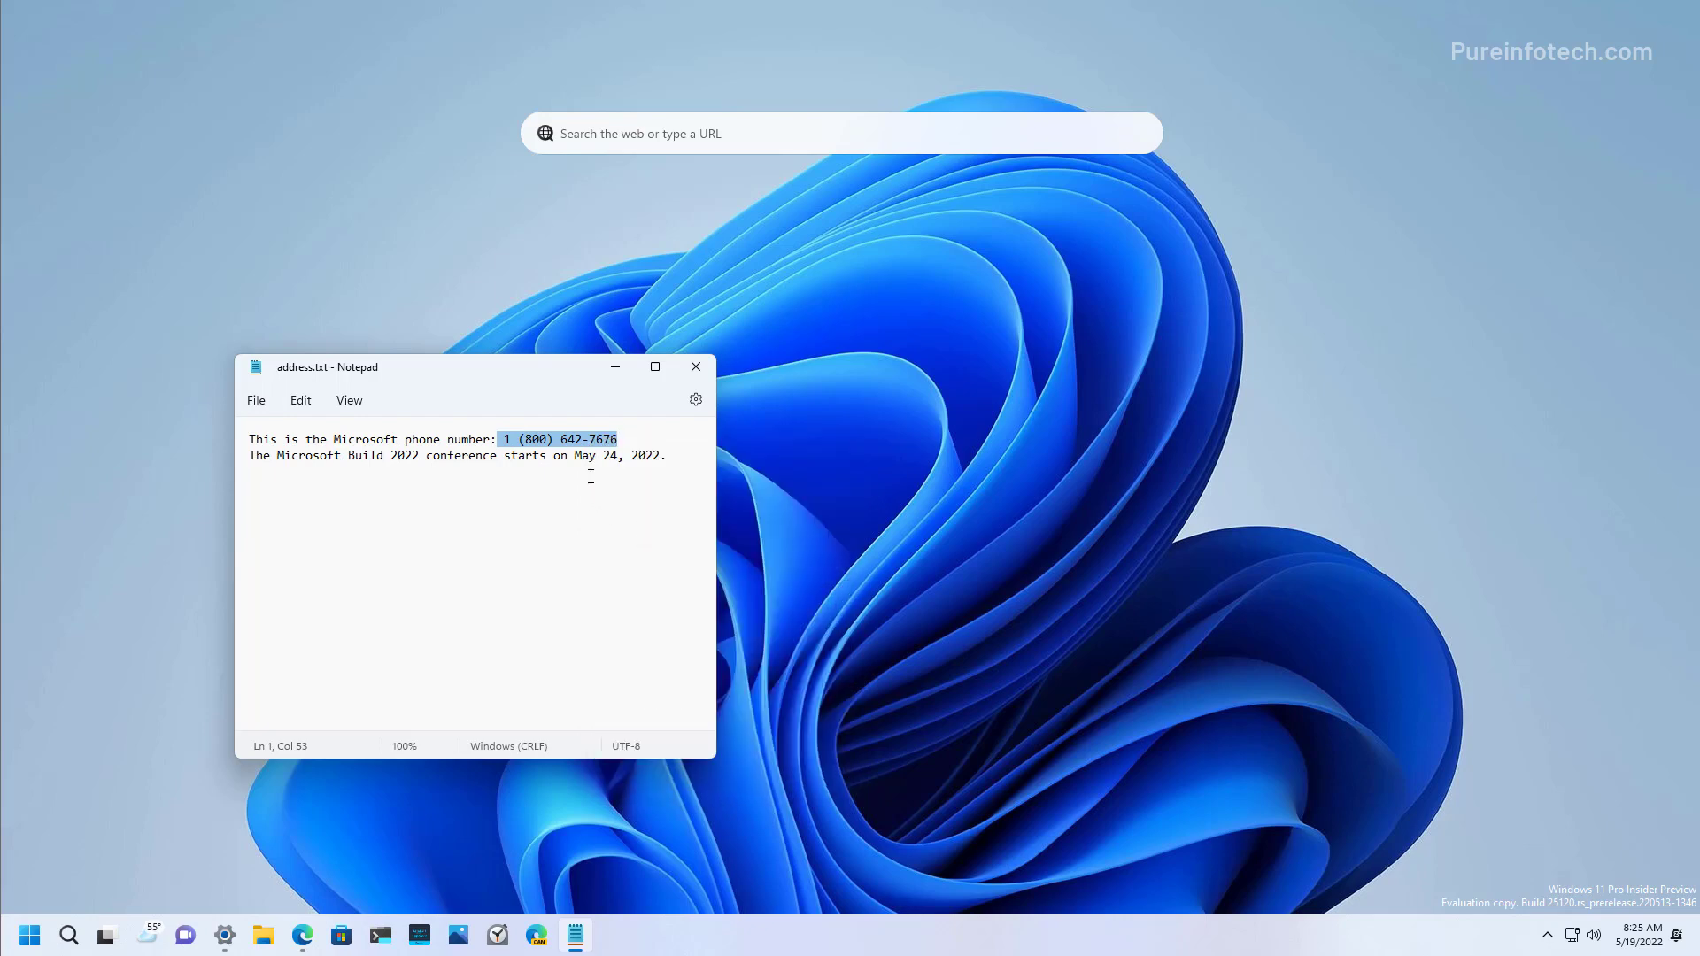
{"action": "left_click_drag", "start_coordinate": [569, 456], "coordinate": [664, 455]}
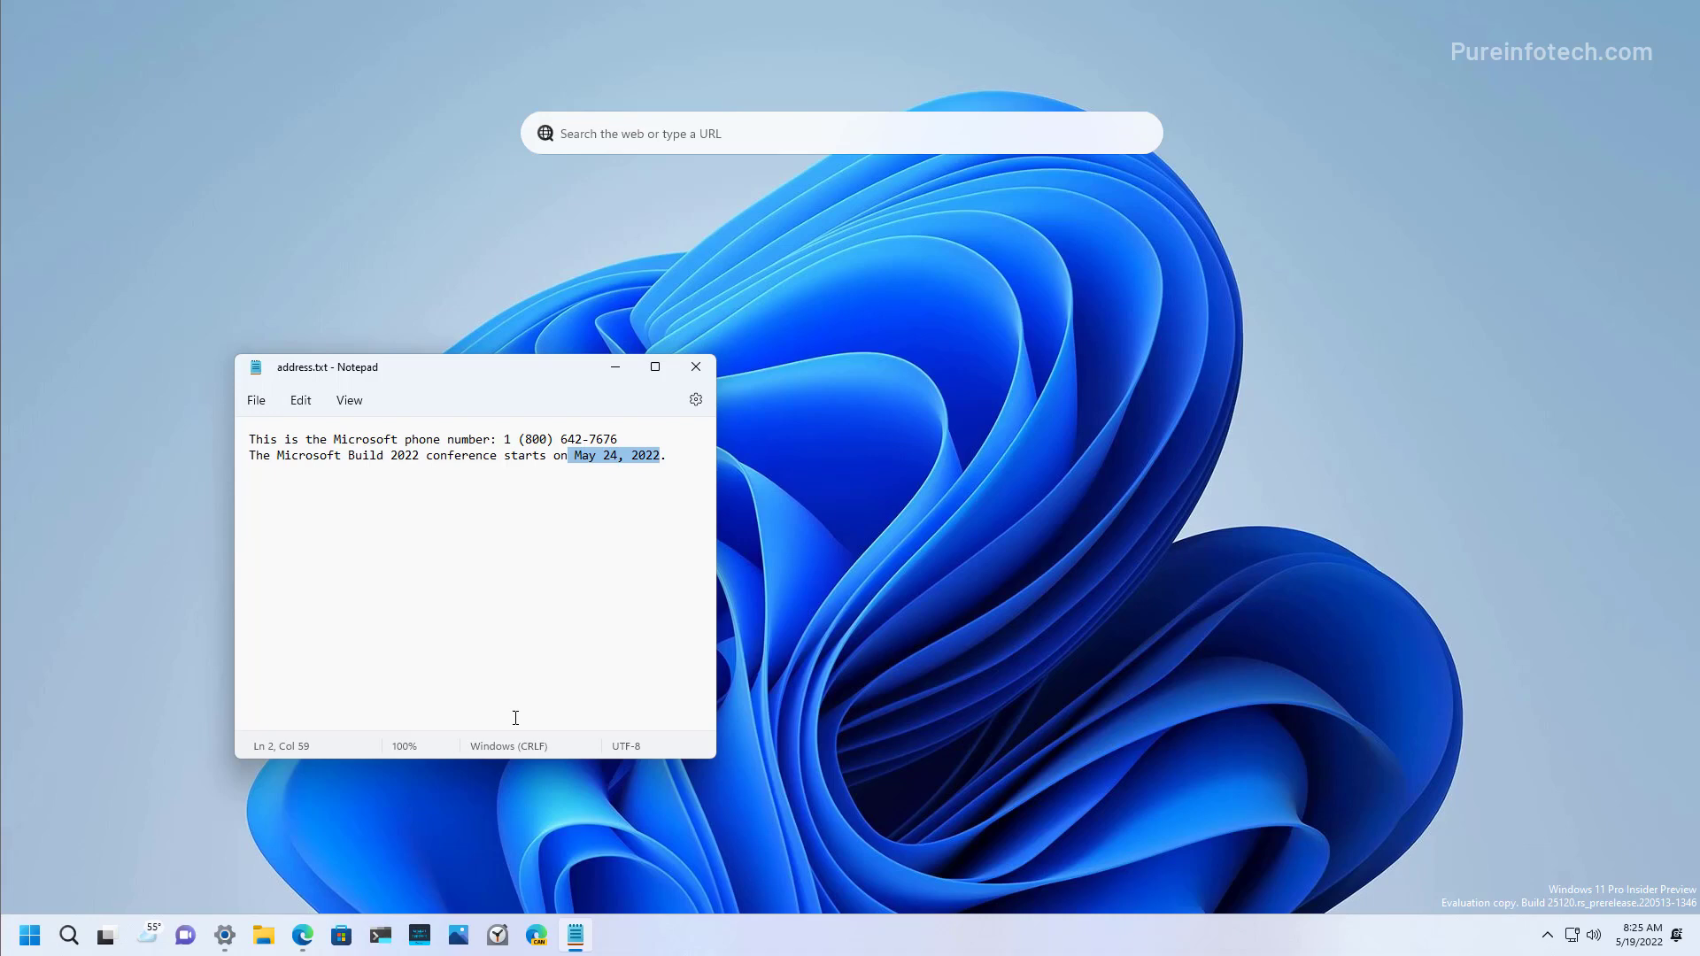
{"action": "left_click", "coordinate": [303, 936]}
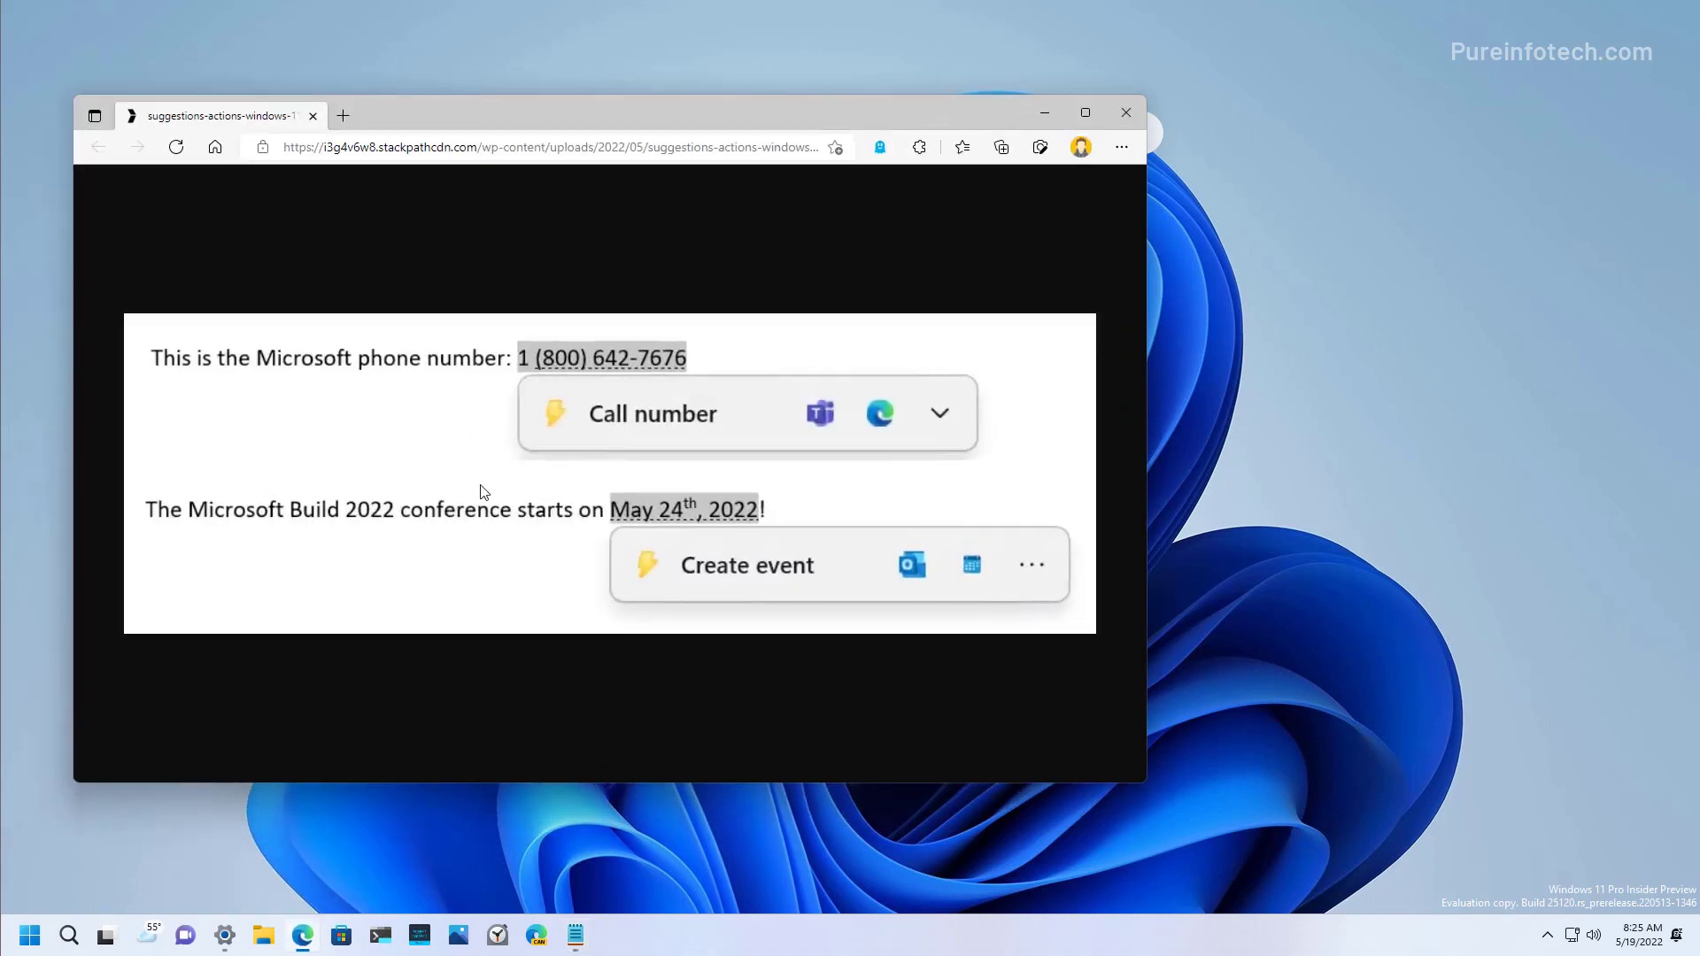
- Hide Edge and Notepad with Win+D to reveal the desktop and its search box
{"action": "key", "text": "super+d"}
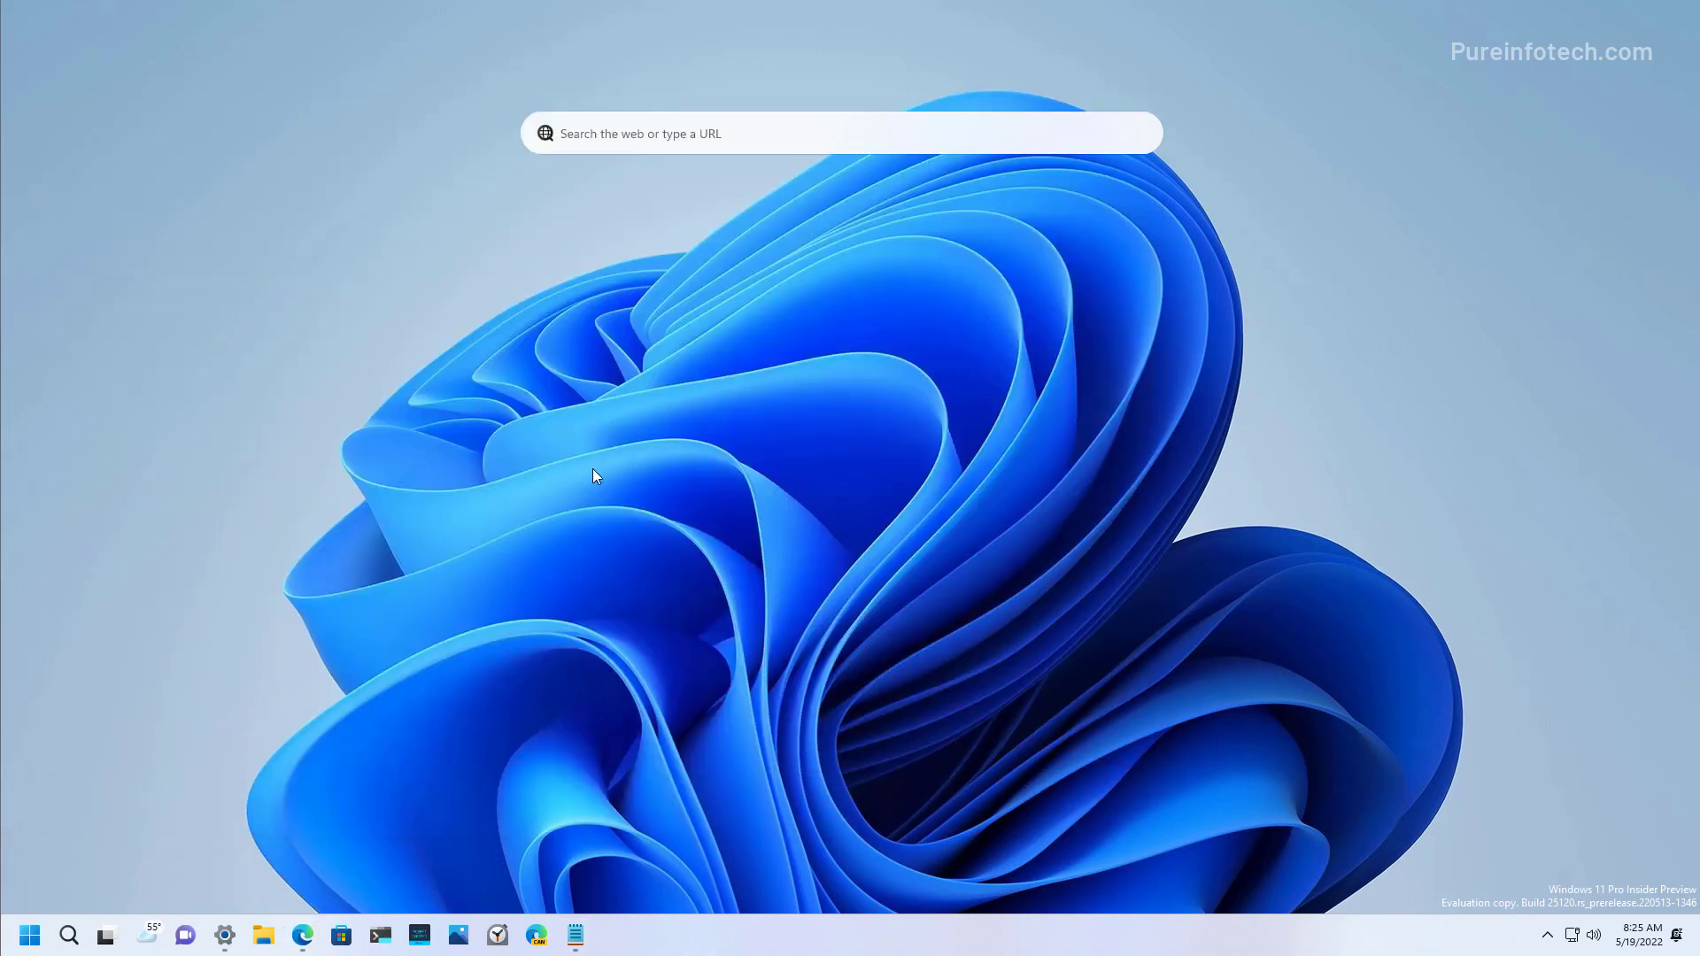